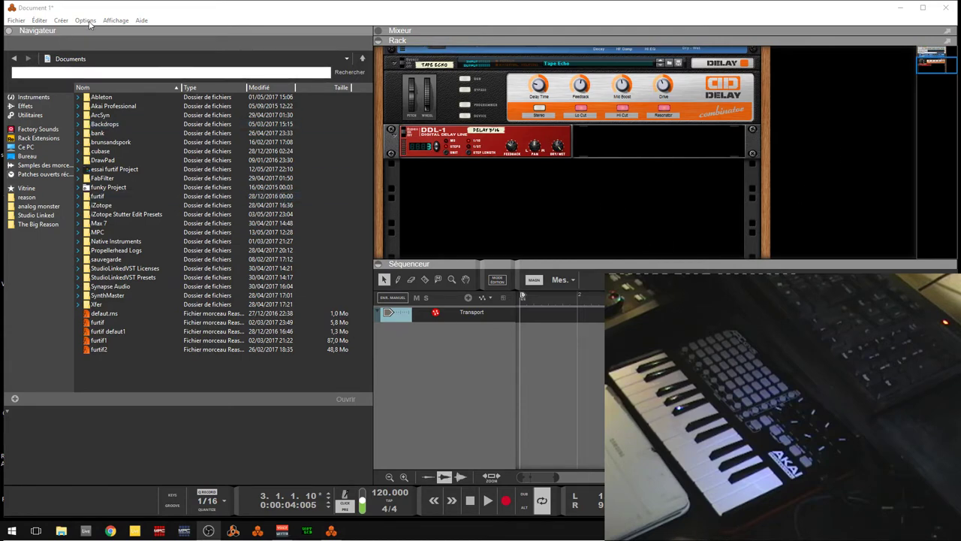
- Open the advanced preferences and move the window aside to review the VST plugin folder list
{"action": "left_click", "coordinate": [38, 21]}
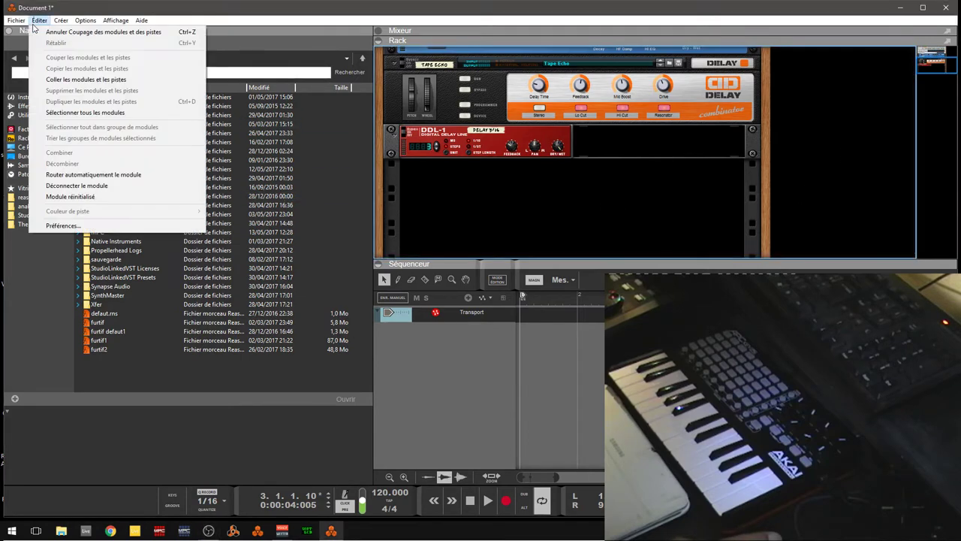
{"action": "left_click", "coordinate": [52, 226]}
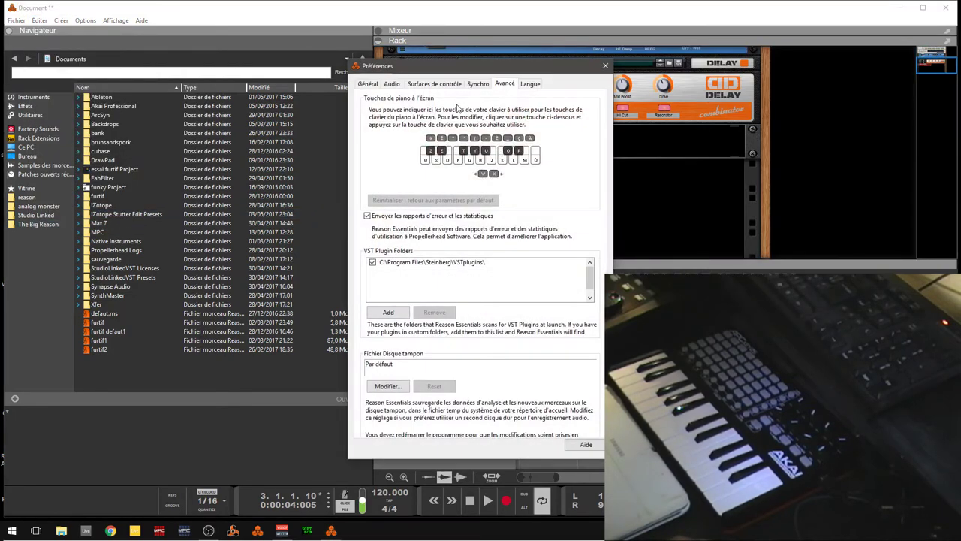
{"action": "left_click_drag", "start_coordinate": [484, 63], "coordinate": [357, 62]}
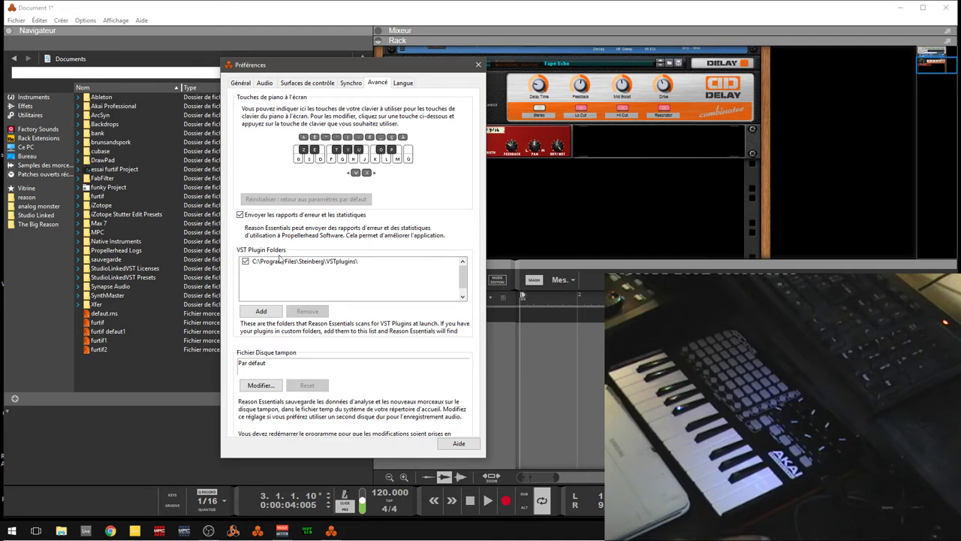
- Inspect the vst plugins folder under Program Files (x86) as a plugin folder candidate, then close the preferences without adding it
{"action": "left_click", "coordinate": [261, 311]}
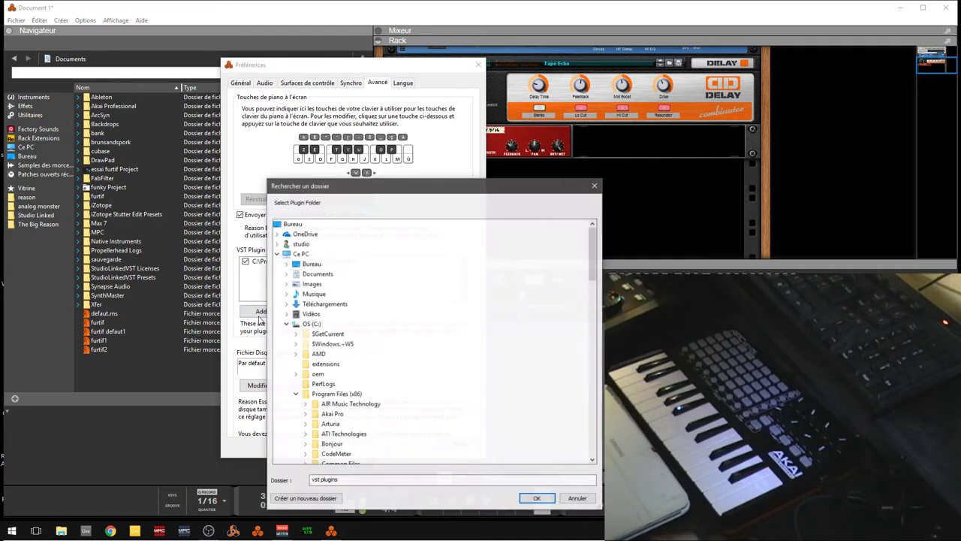
{"action": "left_click_drag", "start_coordinate": [458, 190], "coordinate": [248, 12]}
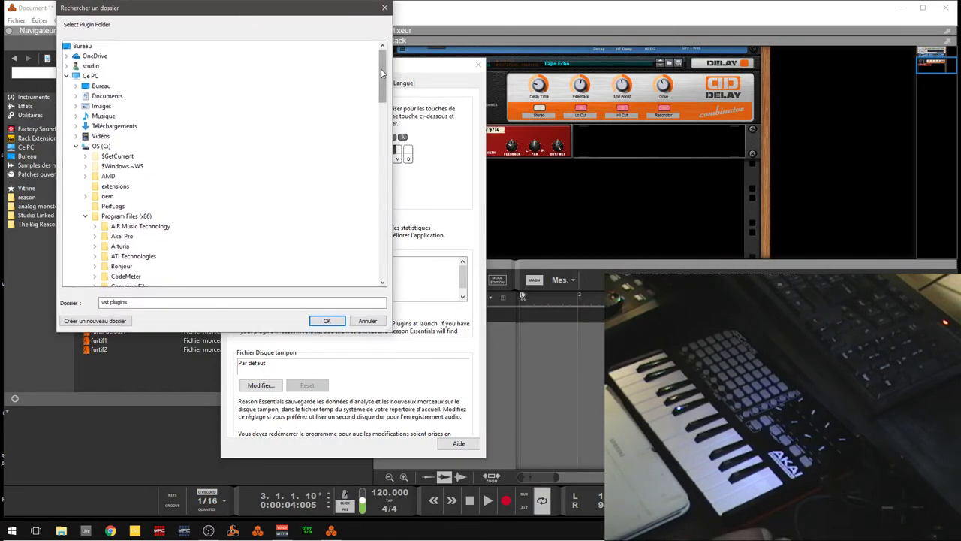
{"action": "left_click_drag", "start_coordinate": [384, 69], "coordinate": [383, 141]}
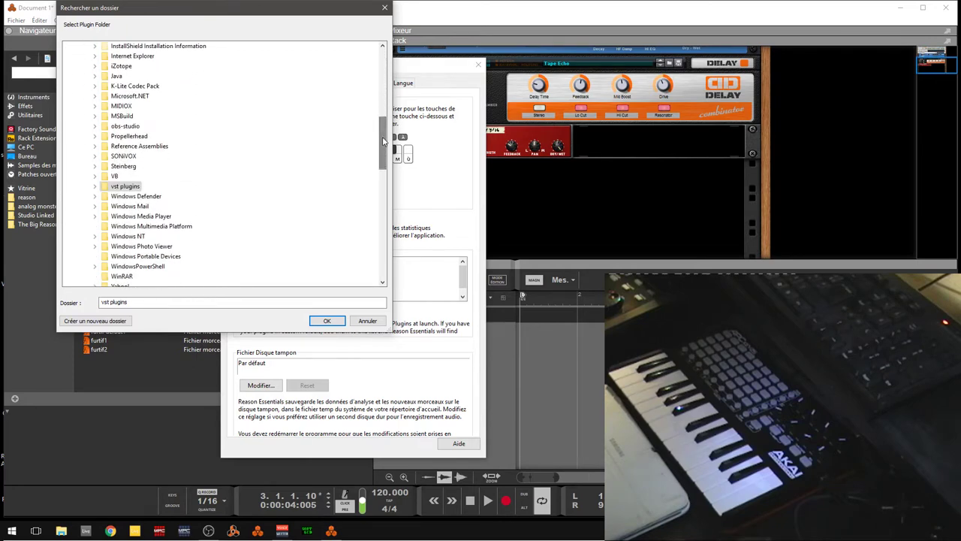
{"action": "left_click", "coordinate": [95, 187]}
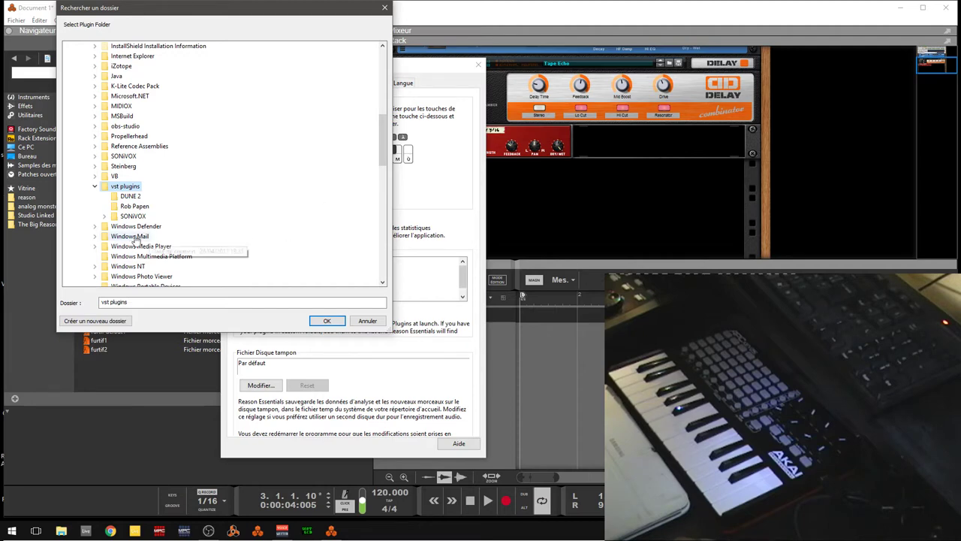
{"action": "left_click", "coordinate": [95, 186]}
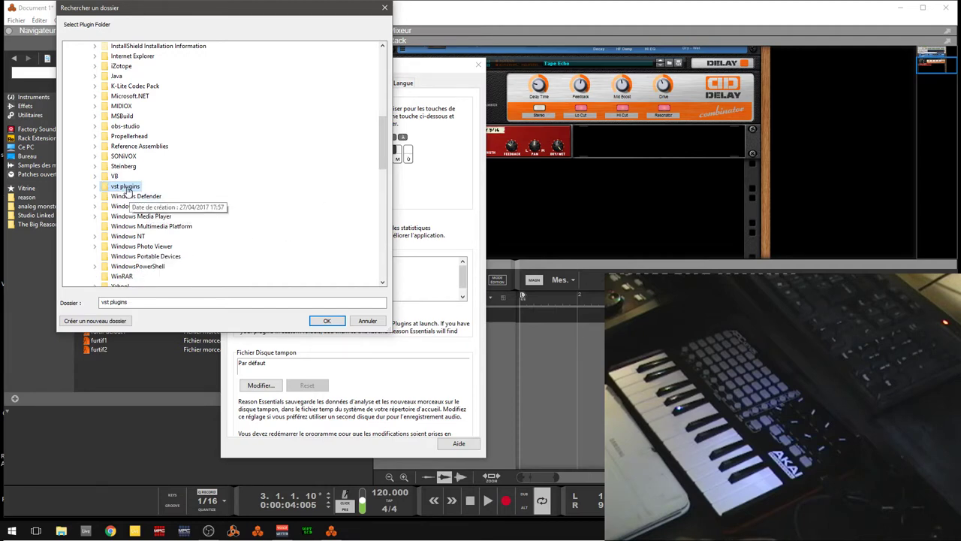
{"action": "left_click", "coordinate": [368, 322]}
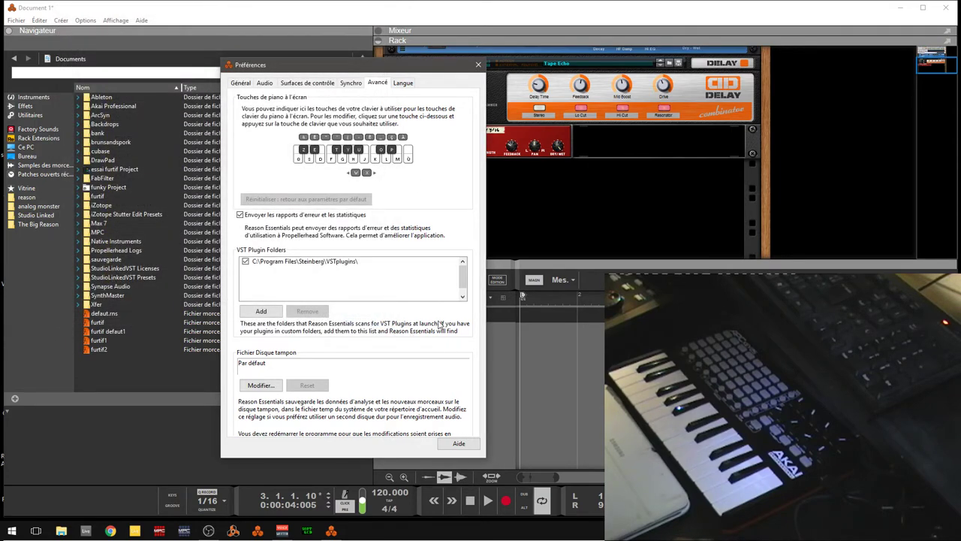
{"action": "left_click", "coordinate": [476, 63]}
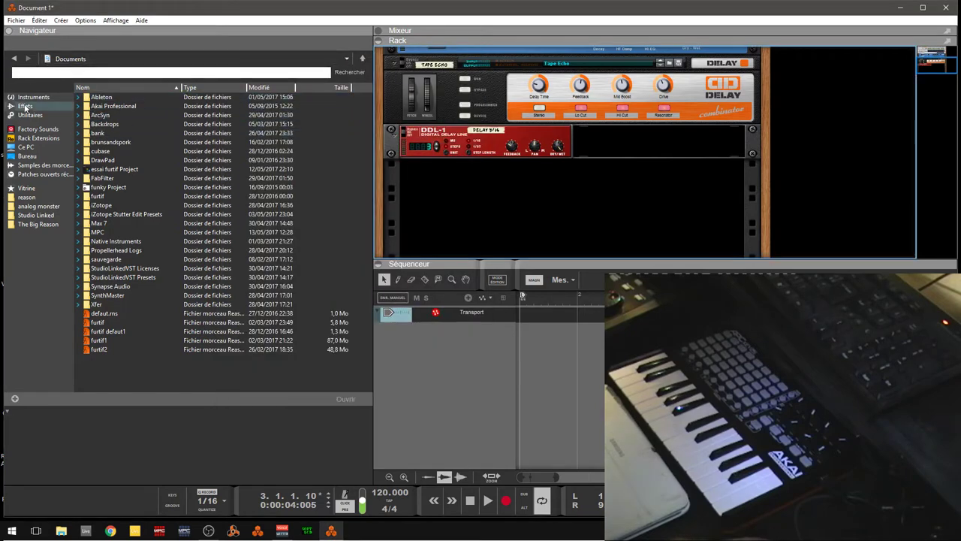
- List the available instruments and expand the FabFilter group to examine its VST plugins
{"action": "left_click", "coordinate": [22, 100]}
{"action": "left_click", "coordinate": [323, 146]}
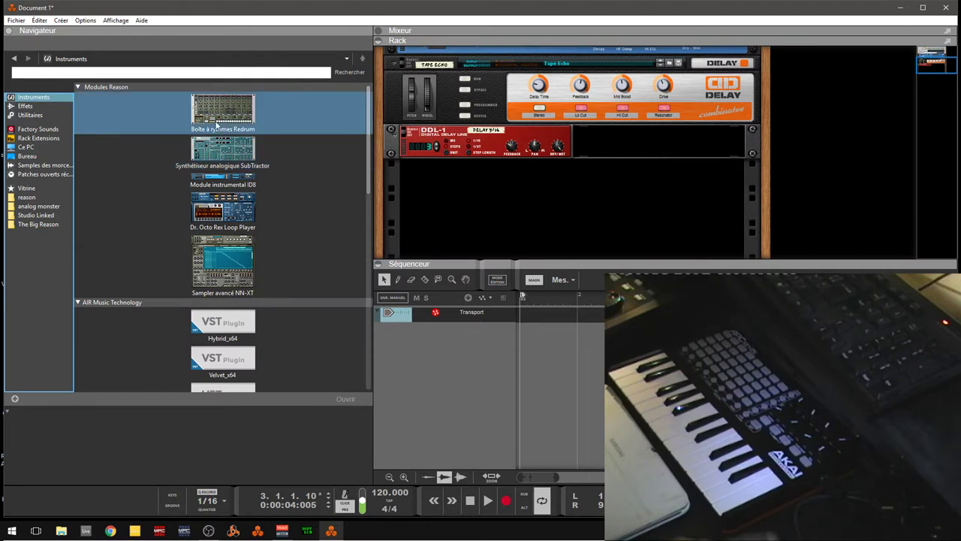
{"action": "left_click_drag", "start_coordinate": [365, 130], "coordinate": [405, 210]}
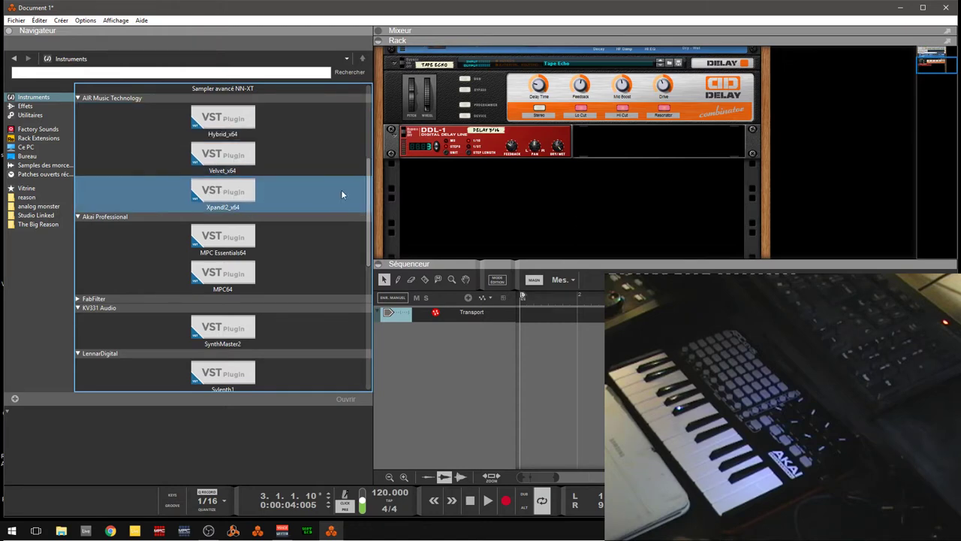
{"action": "left_click_drag", "start_coordinate": [368, 194], "coordinate": [375, 232]}
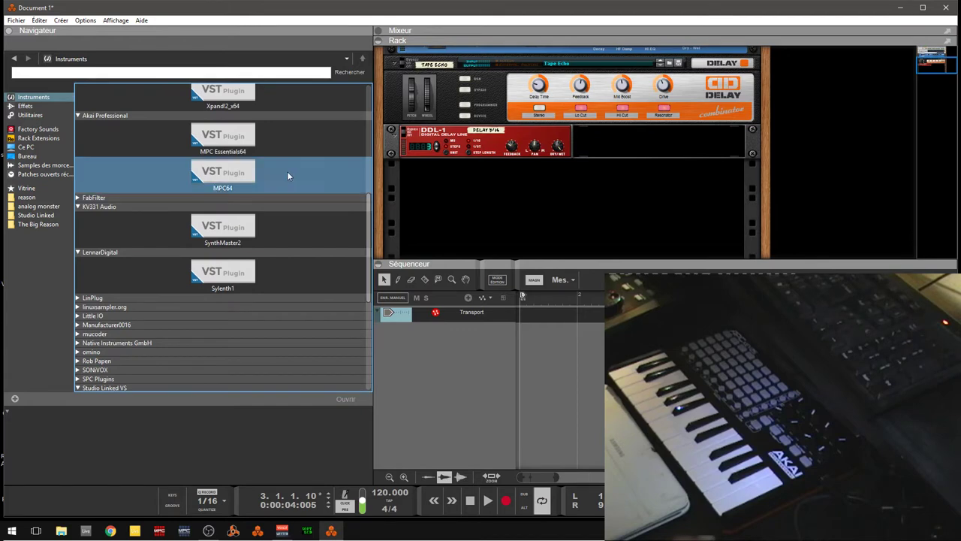
{"action": "left_click", "coordinate": [76, 198]}
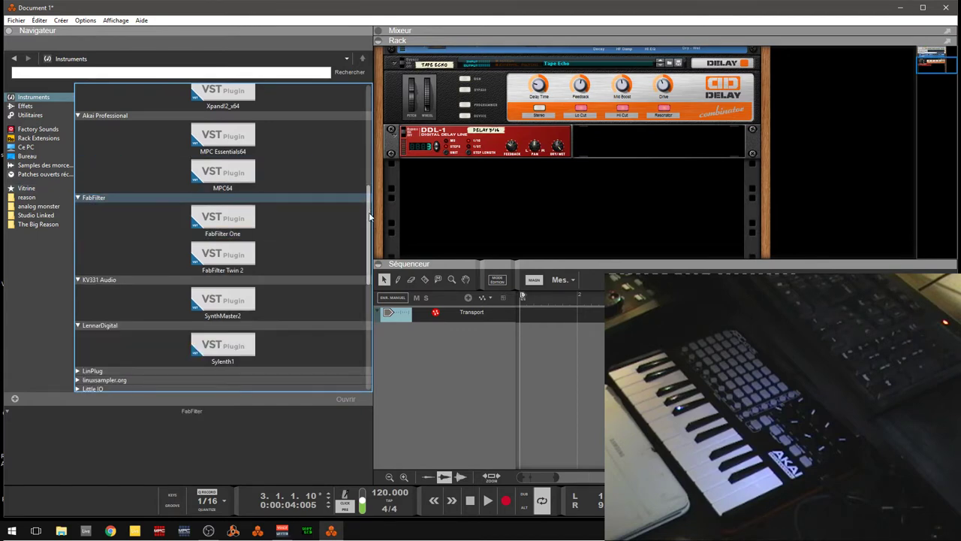
{"action": "left_click_drag", "start_coordinate": [370, 217], "coordinate": [379, 274]}
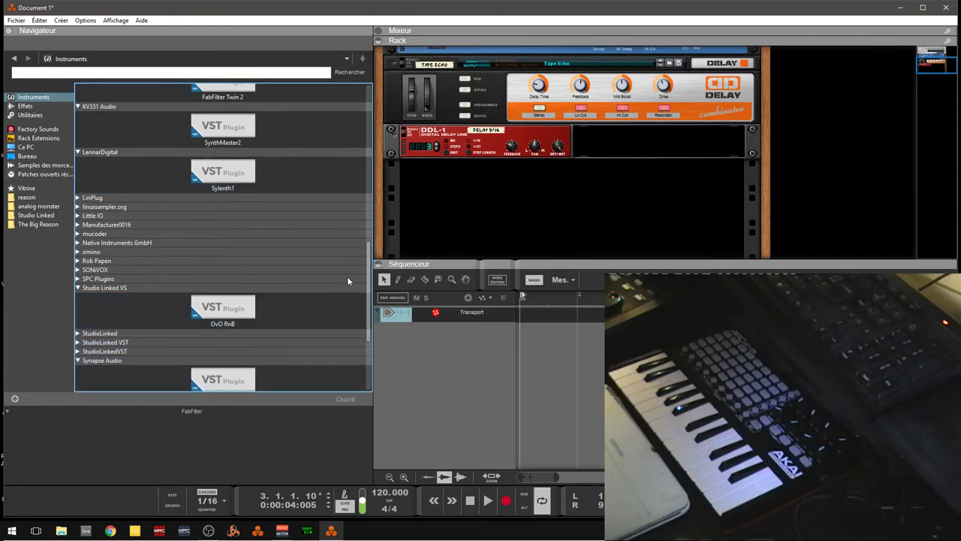
- Collapse the Studio Linked VS group and check the plugins inside the SONiVOX group, closing it again
{"action": "left_click", "coordinate": [78, 290]}
{"action": "left_click", "coordinate": [81, 271]}
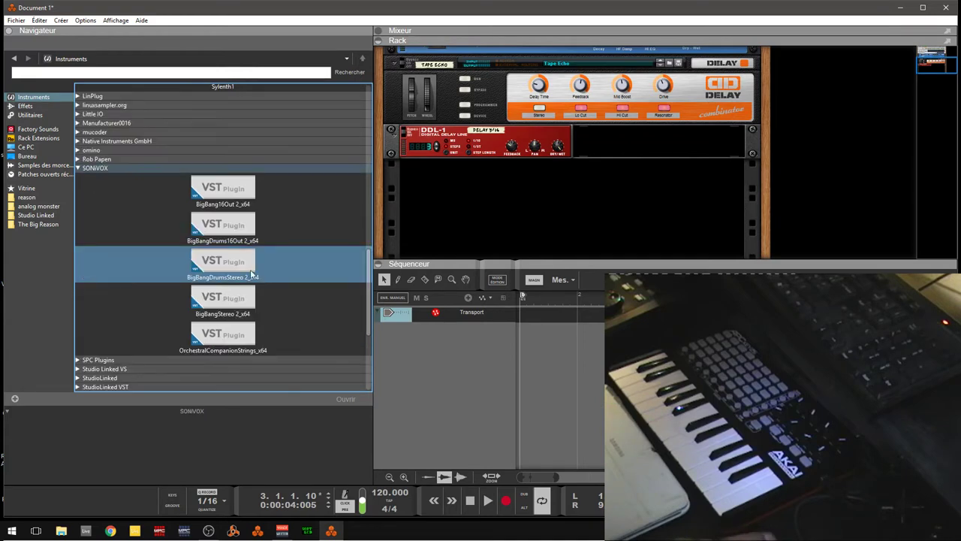
{"action": "left_click", "coordinate": [78, 167]}
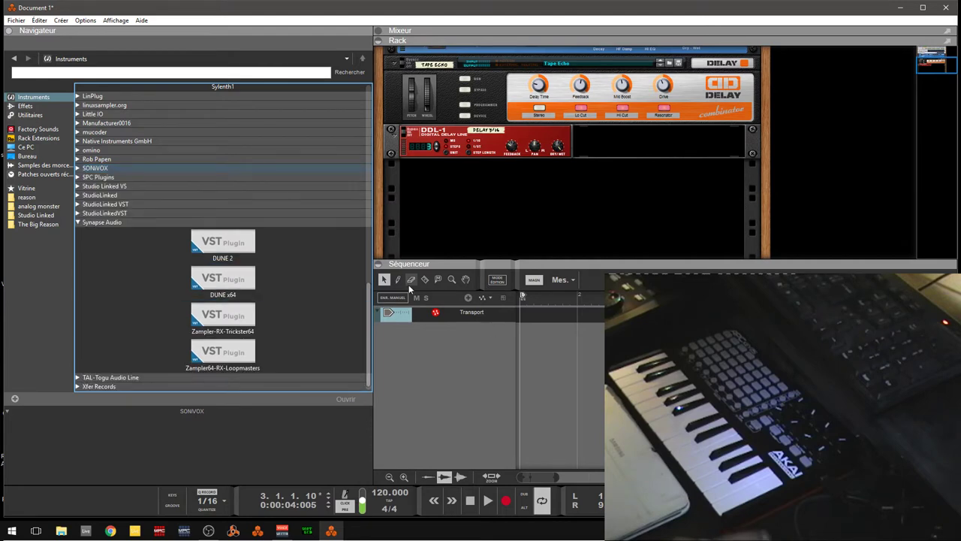
- Collapse the Synapse Audio, LennarDigital, KV331 Audio, FabFilter and Akai Professional groups in the instrument list
{"action": "scroll", "coordinate": [226, 278], "scroll_direction": "up", "scroll_amount": 5}
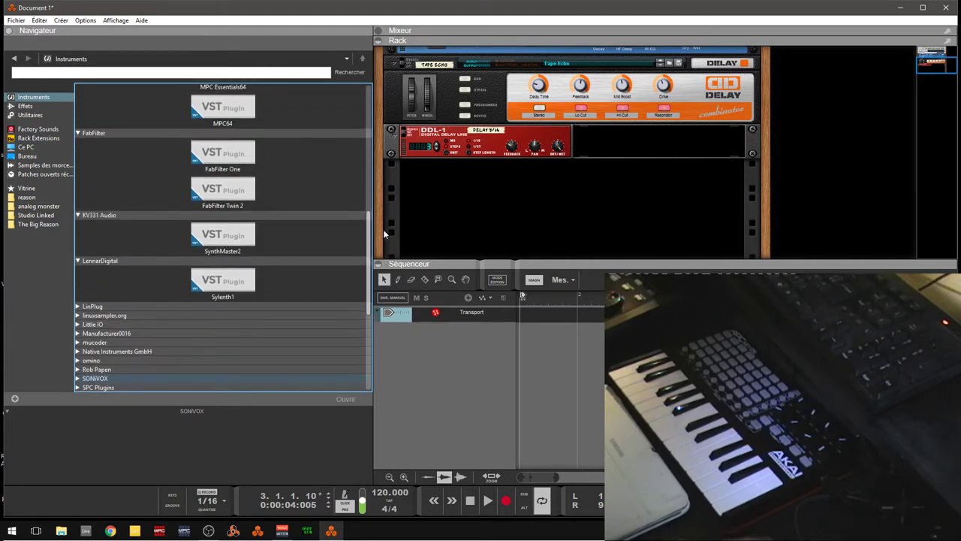
{"action": "left_click_drag", "start_coordinate": [369, 225], "coordinate": [389, 320]}
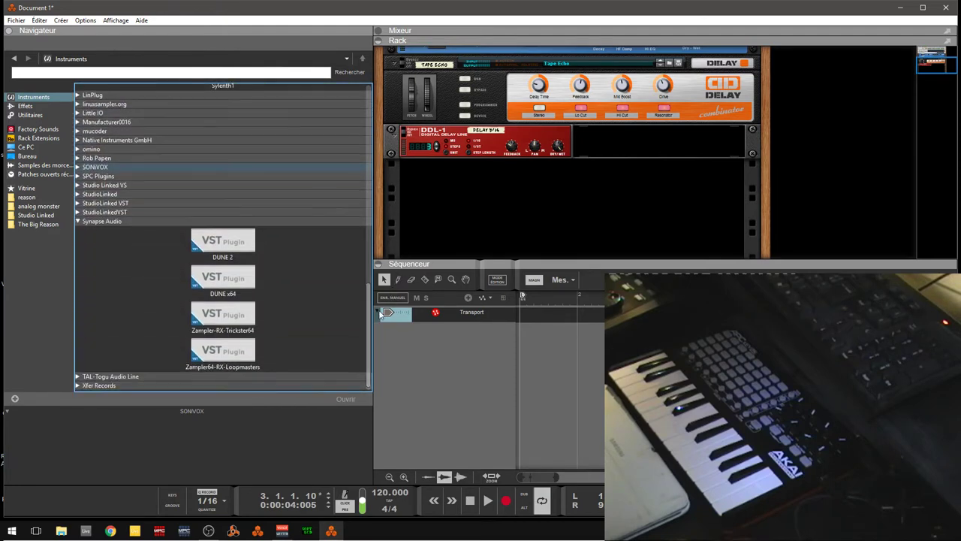
{"action": "left_click", "coordinate": [82, 220]}
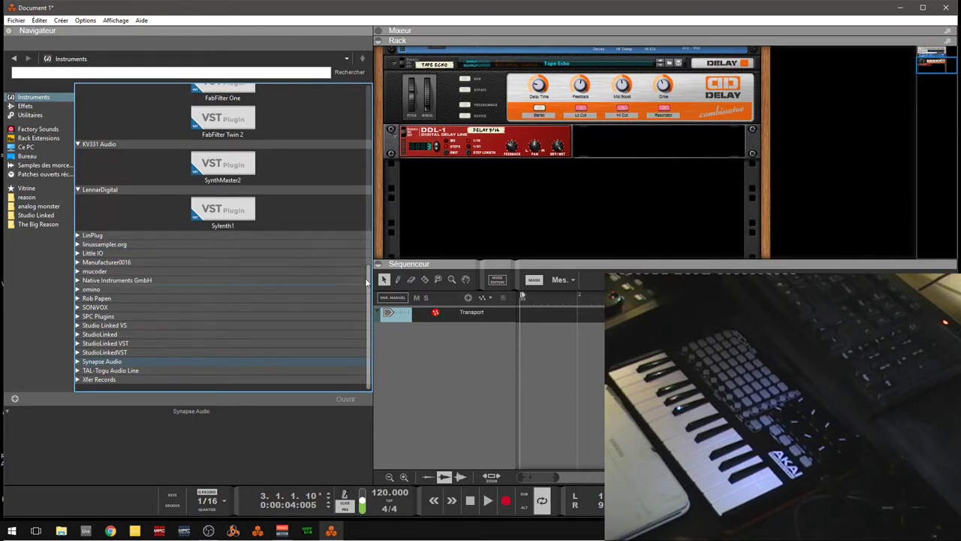
{"action": "left_click_drag", "start_coordinate": [368, 281], "coordinate": [368, 232]}
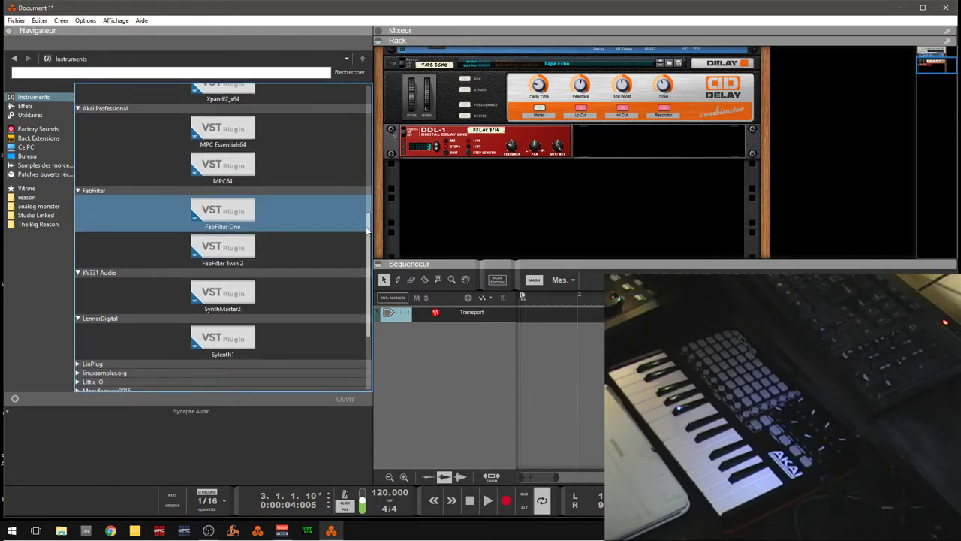
{"action": "left_click", "coordinate": [78, 319]}
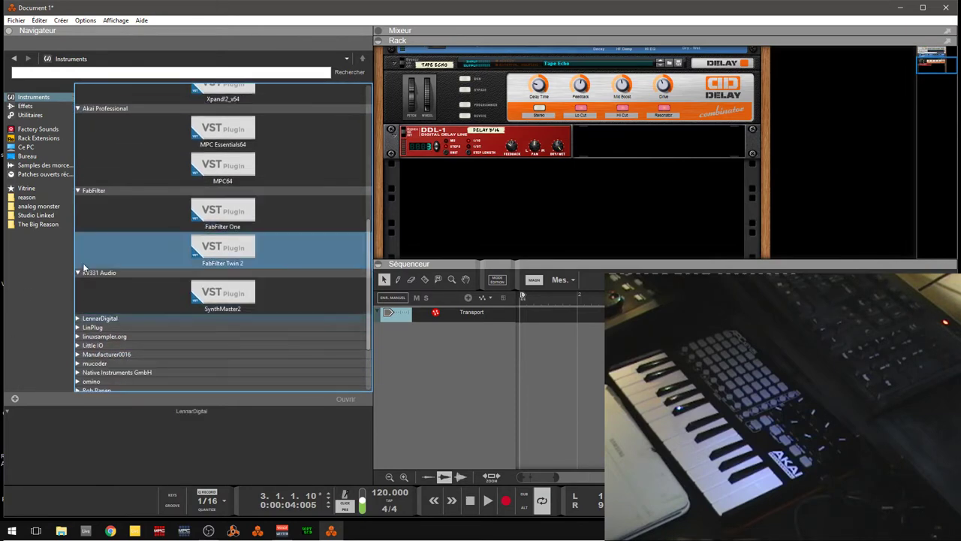
{"action": "left_click", "coordinate": [80, 274]}
{"action": "left_click", "coordinate": [80, 190]}
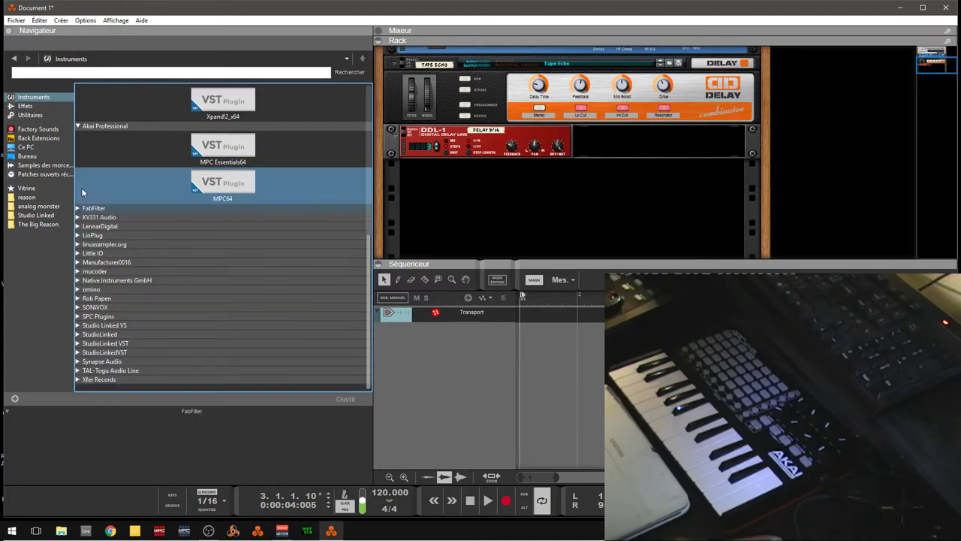
{"action": "left_click", "coordinate": [78, 125]}
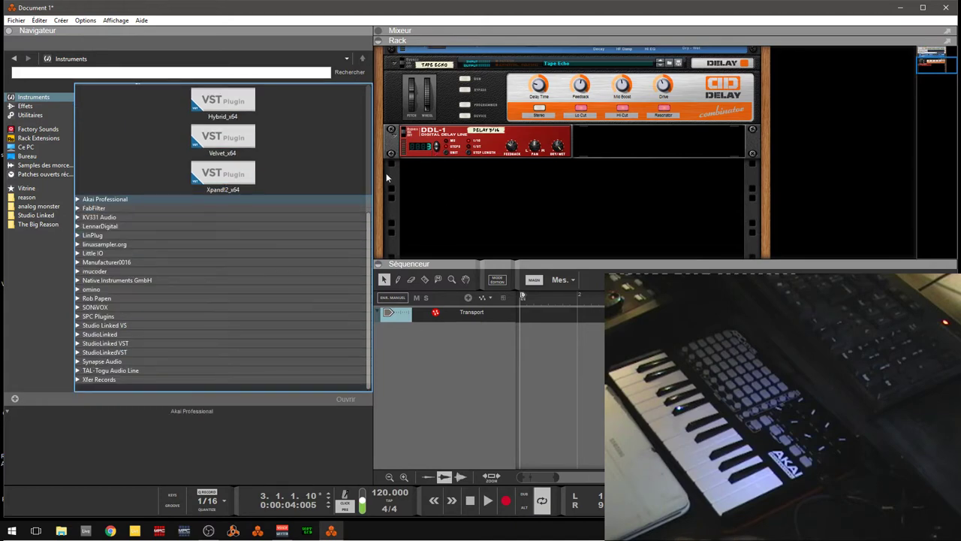
- Add the Xpand!2_x64 instrument from AIR Music Technology to the rack below the DDL-1 delay
{"action": "left_click_drag", "start_coordinate": [366, 246], "coordinate": [371, 209]}
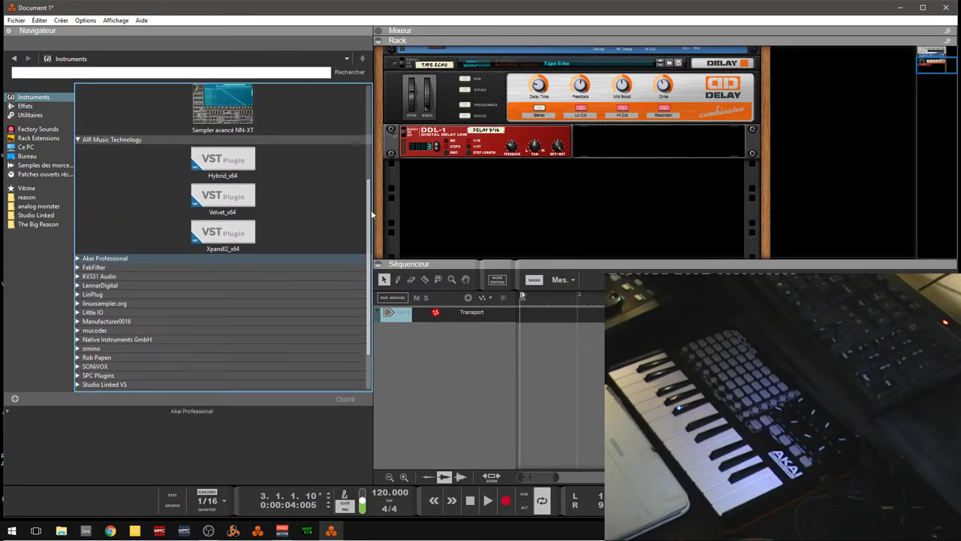
{"action": "left_click", "coordinate": [218, 213]}
{"action": "left_click", "coordinate": [231, 235]}
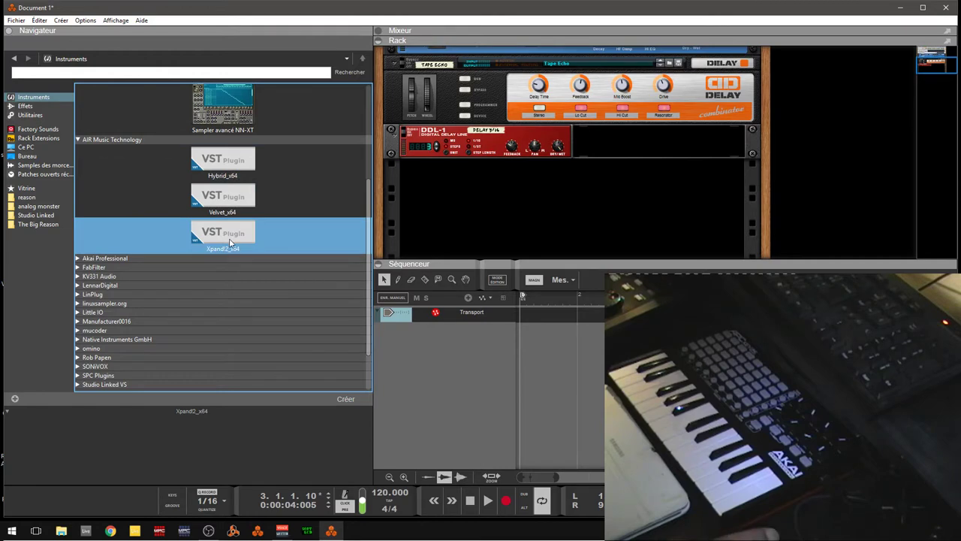
{"action": "left_click_drag", "start_coordinate": [230, 241], "coordinate": [562, 199]}
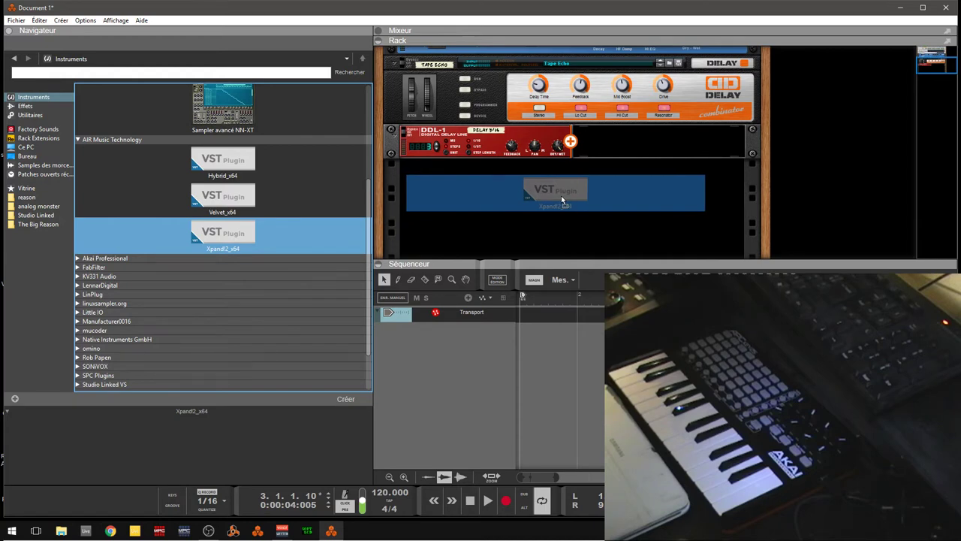
{"action": "left_click_drag", "start_coordinate": [562, 199], "coordinate": [561, 200]}
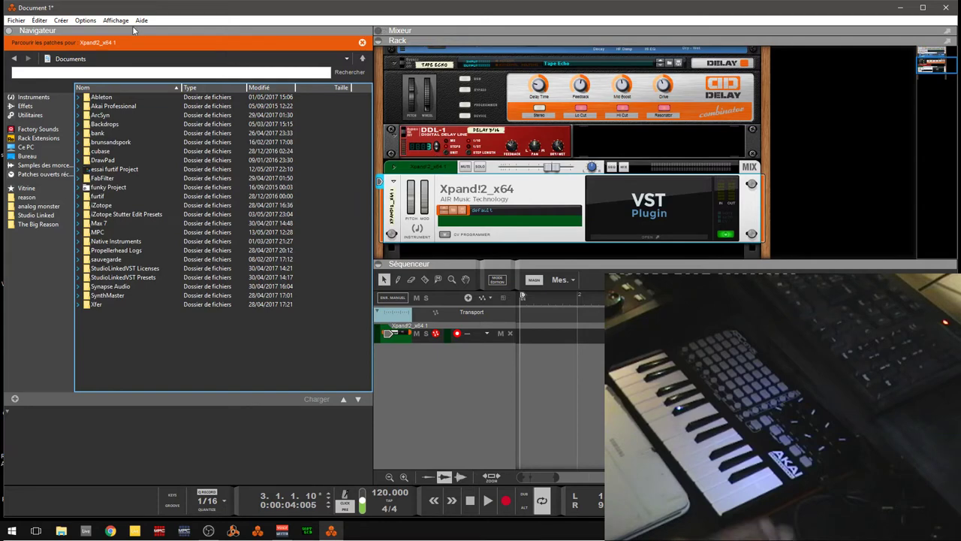
- Hide the browser, unfold the mixer and select the Xpand!2_x64 channel
{"action": "left_click", "coordinate": [9, 32]}
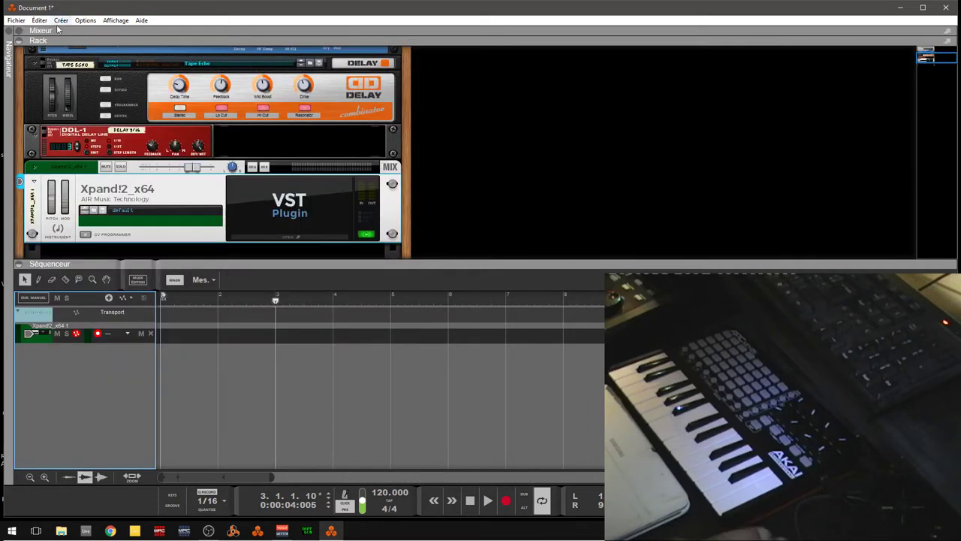
{"action": "left_click", "coordinate": [20, 34]}
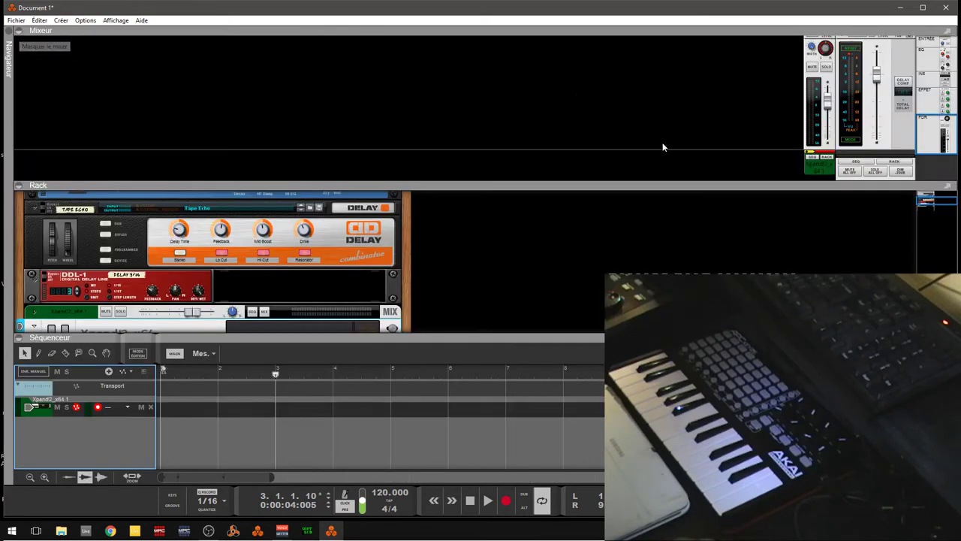
{"action": "left_click", "coordinate": [826, 159]}
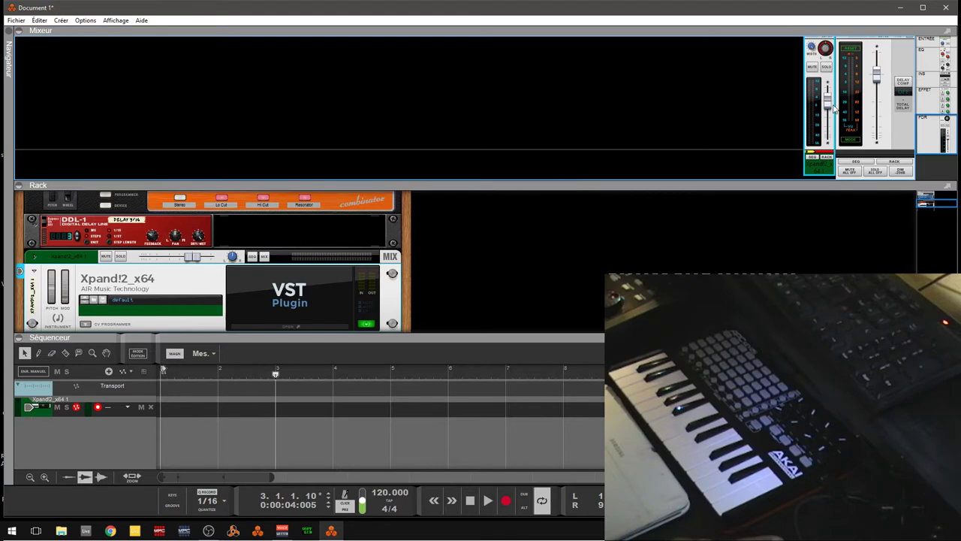
- Open the Xpand!2_x64 plugin window and load the +01 Rock Piano preset from the 13 Acoustic Piano category
{"action": "left_click", "coordinate": [183, 282]}
{"action": "left_click", "coordinate": [323, 327]}
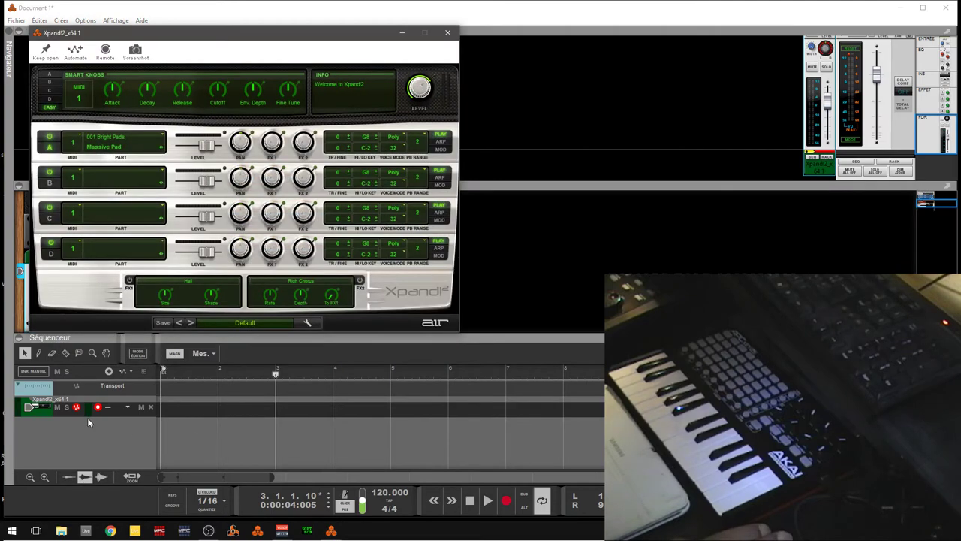
{"action": "left_click", "coordinate": [256, 325]}
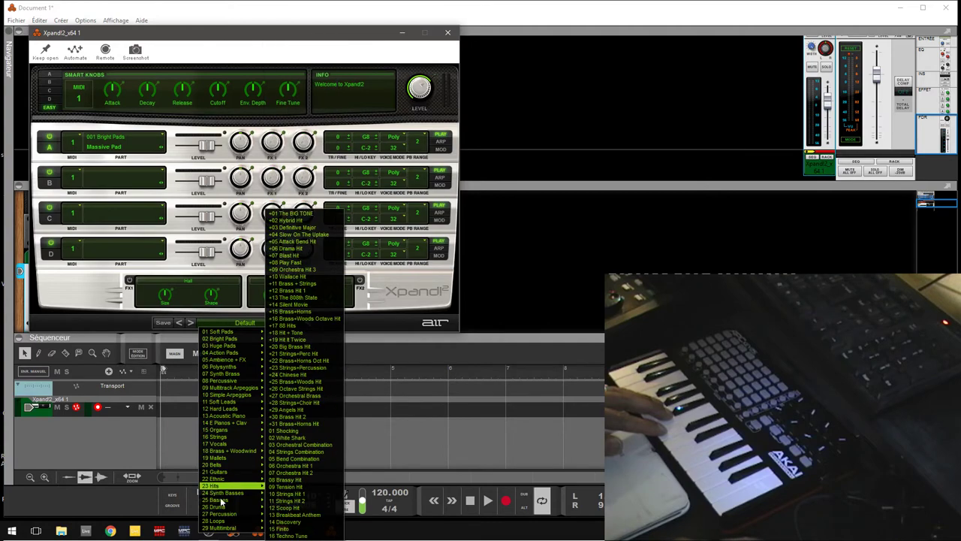
{"action": "mouse_move", "coordinate": [223, 418]}
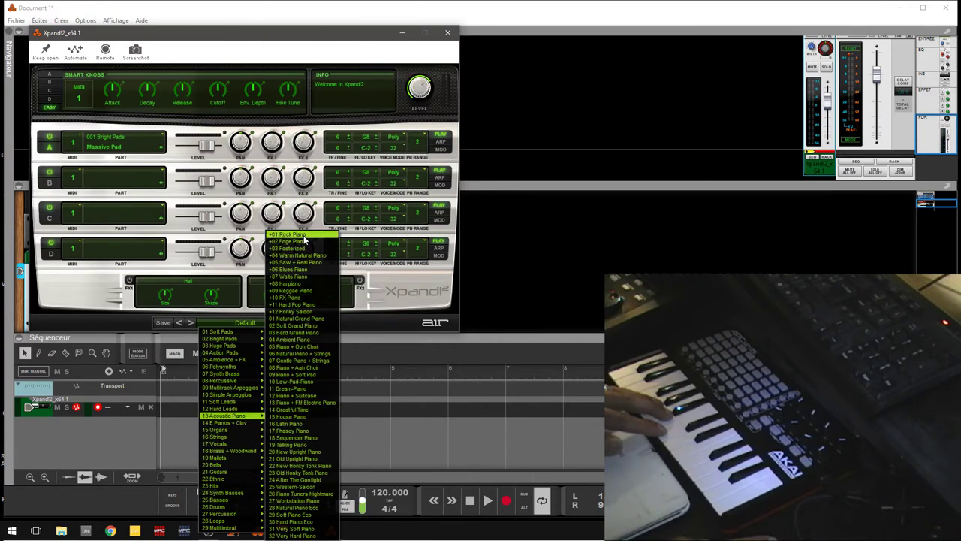
{"action": "left_click", "coordinate": [304, 236]}
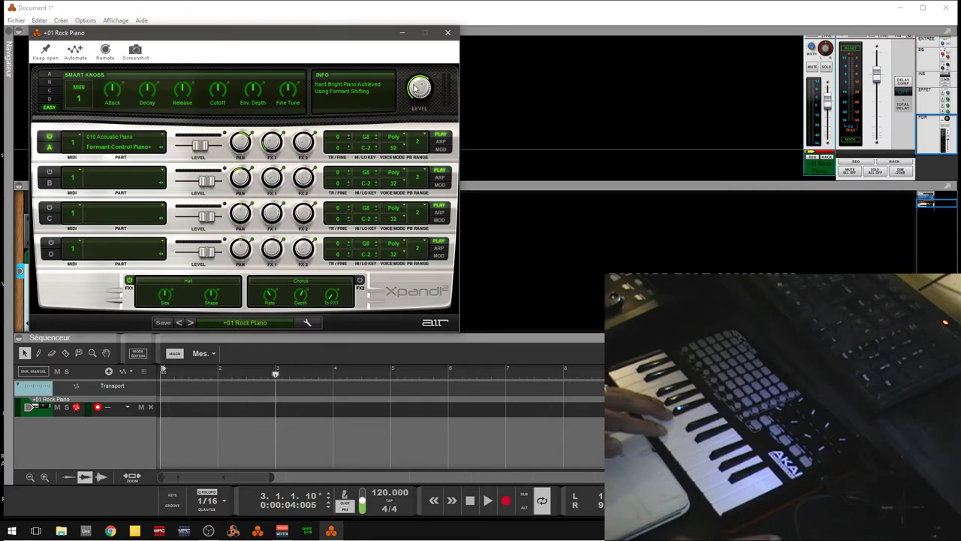
- Shift the plugin window clear of the rack and assign Part A Pan to CC 48 on MIDI Control Keyboard 2 as a remote override
{"action": "mouse_move", "coordinate": [417, 91]}
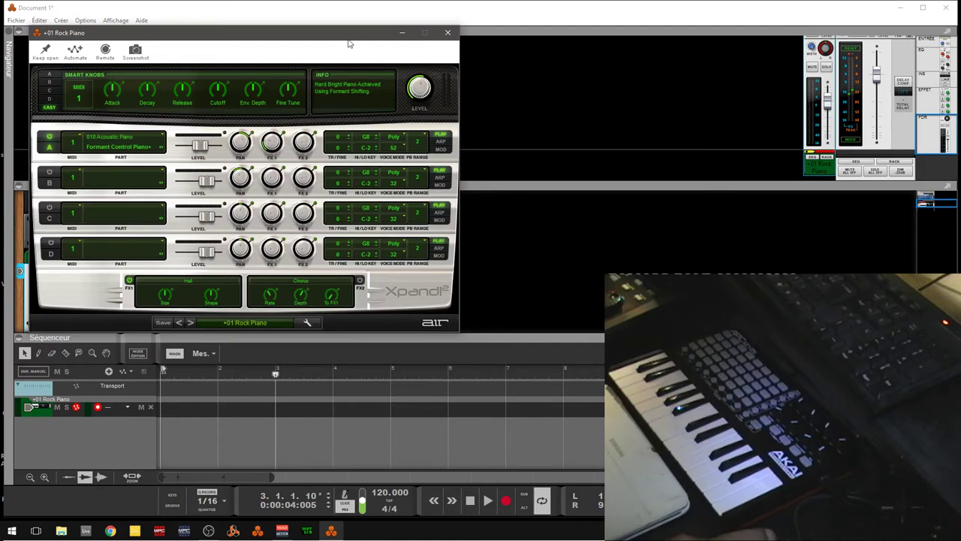
{"action": "left_click_drag", "start_coordinate": [348, 42], "coordinate": [464, 72]}
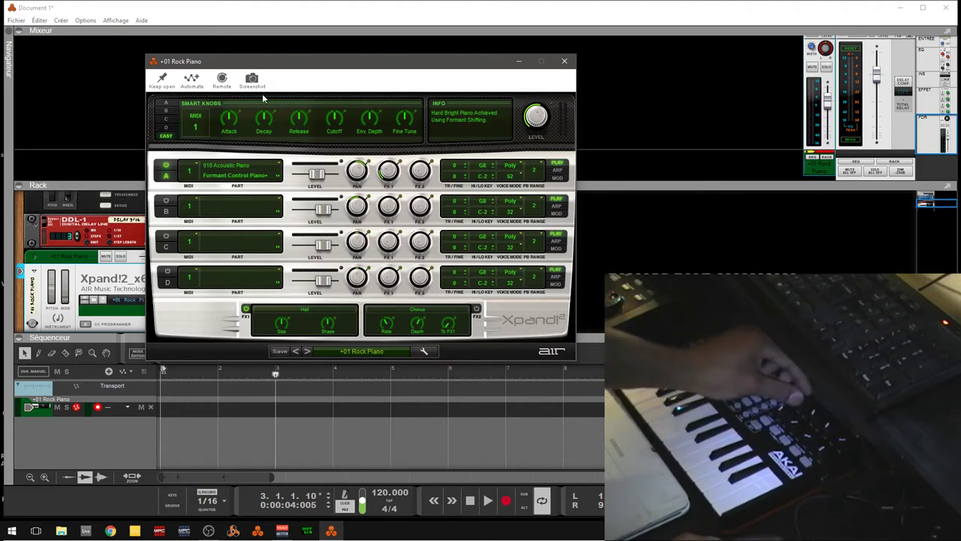
{"action": "left_click", "coordinate": [222, 80]}
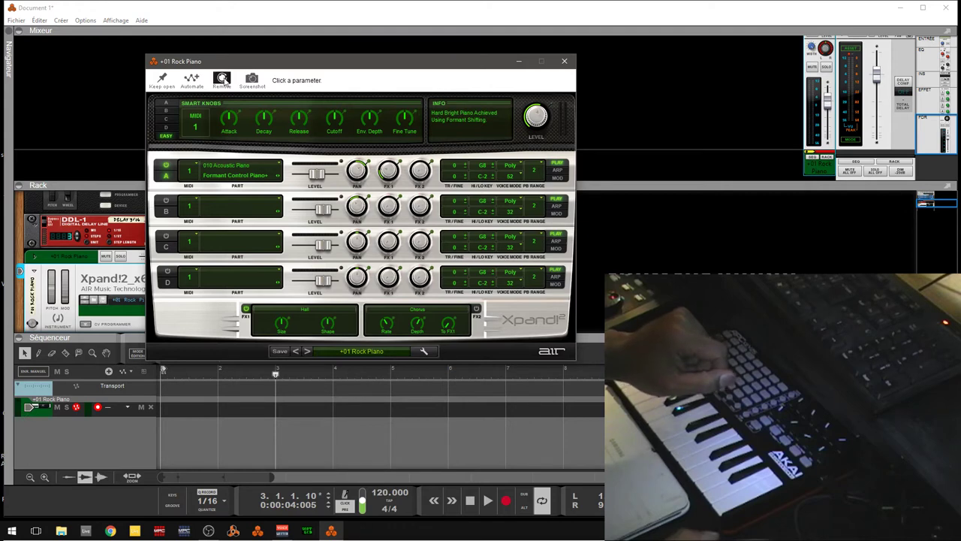
{"action": "left_click", "coordinate": [360, 173]}
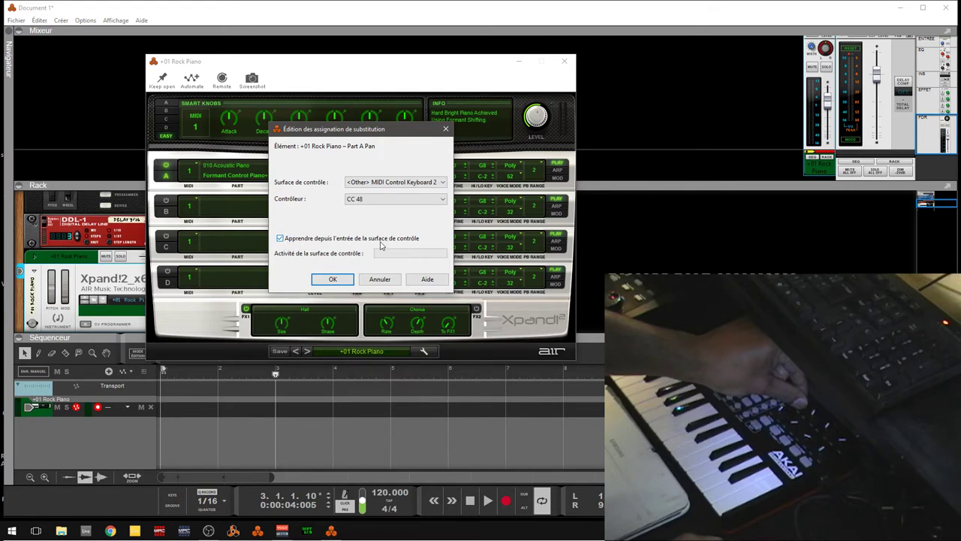
{"action": "left_click", "coordinate": [333, 279]}
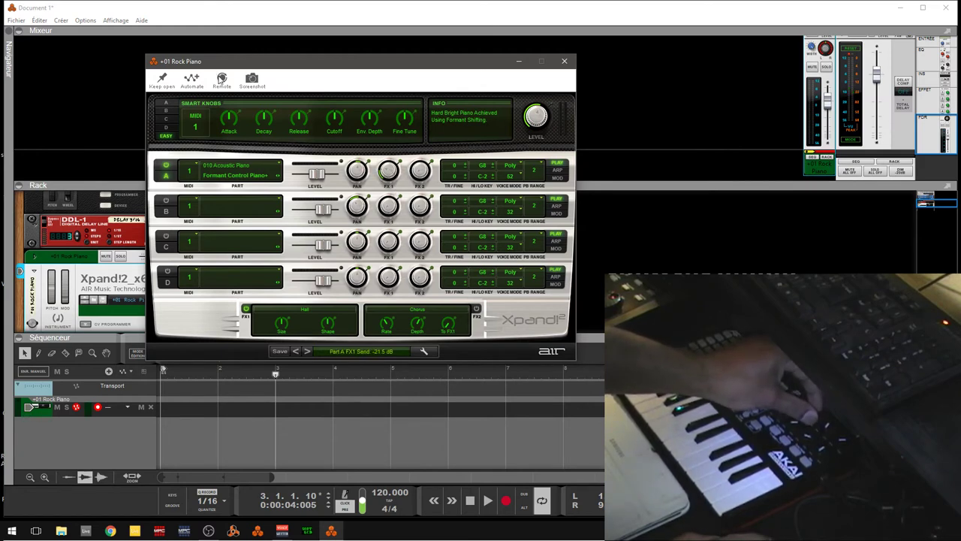
- Assign the Part A FX1 Send knob to CC 49 on MIDI Control Keyboard 2 as a remote override
{"action": "left_click", "coordinate": [221, 78]}
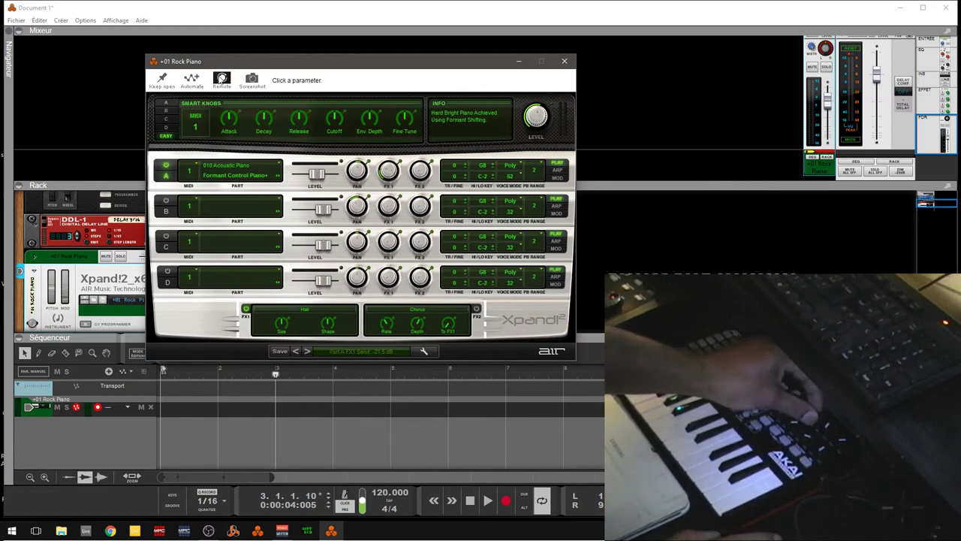
{"action": "left_click", "coordinate": [389, 174]}
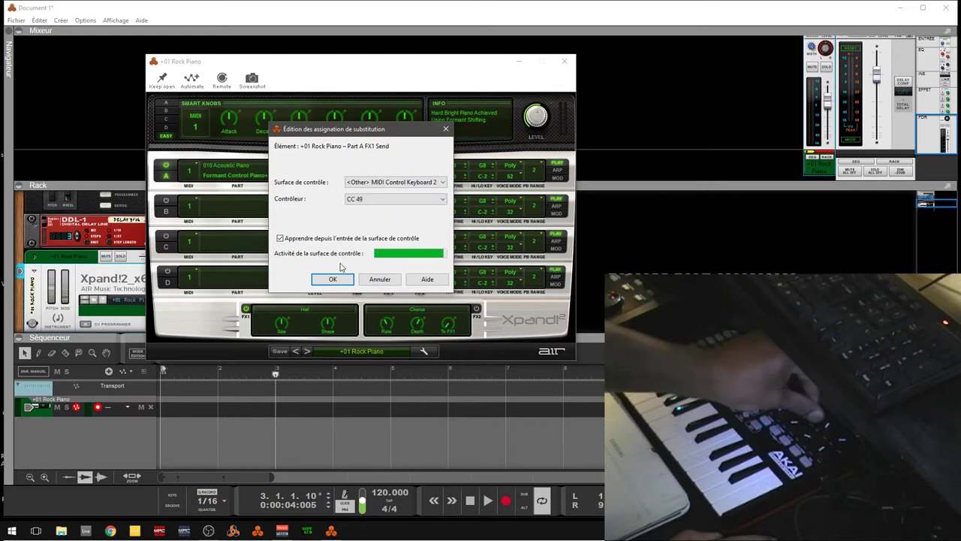
{"action": "left_click", "coordinate": [333, 278]}
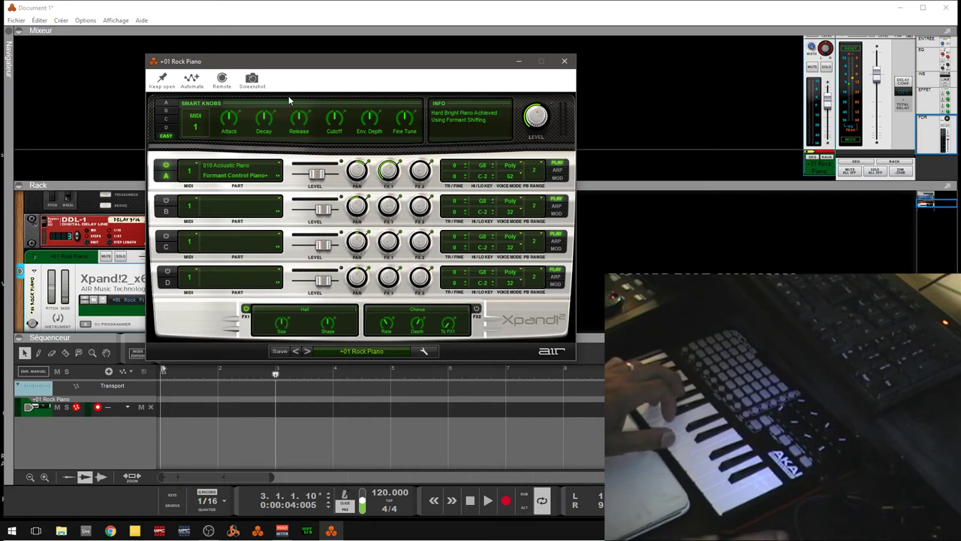
- Assign the Part A FX2 Send knob to a hardware knob by learning from the control surface input
{"action": "left_click", "coordinate": [222, 78]}
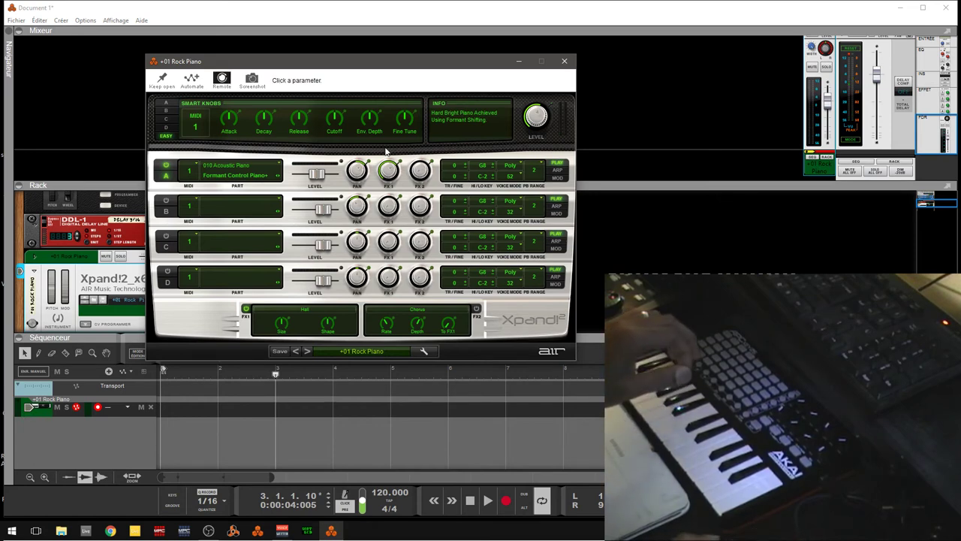
{"action": "left_click", "coordinate": [420, 171]}
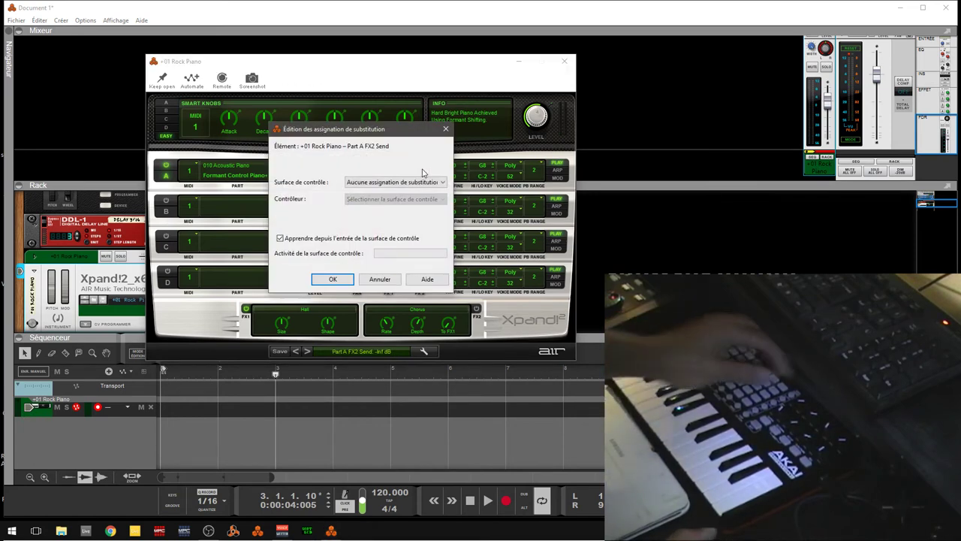
{"action": "left_click", "coordinate": [334, 279]}
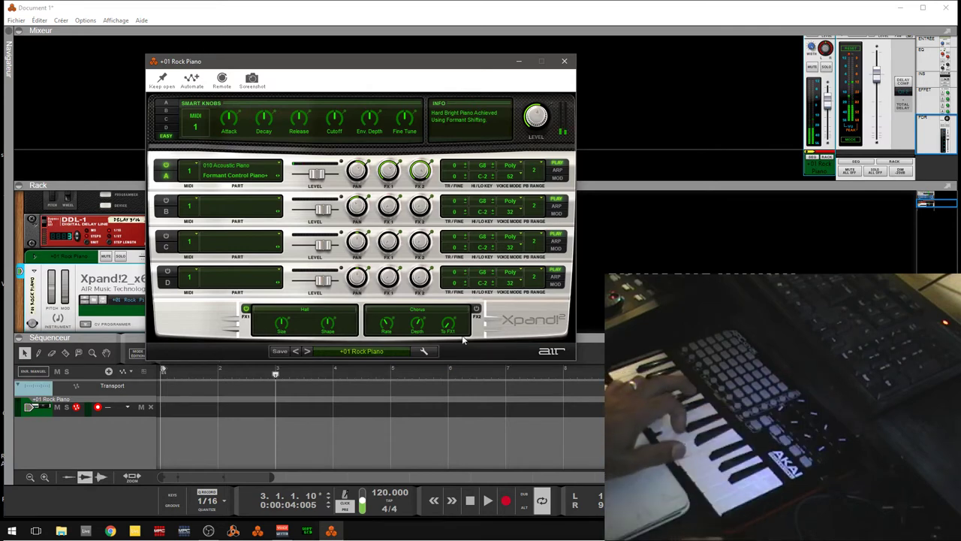
- Change the Xpand!2 FX2 effect to LoFi Stereo Delay and close the plugin window
{"action": "left_click", "coordinate": [432, 309]}
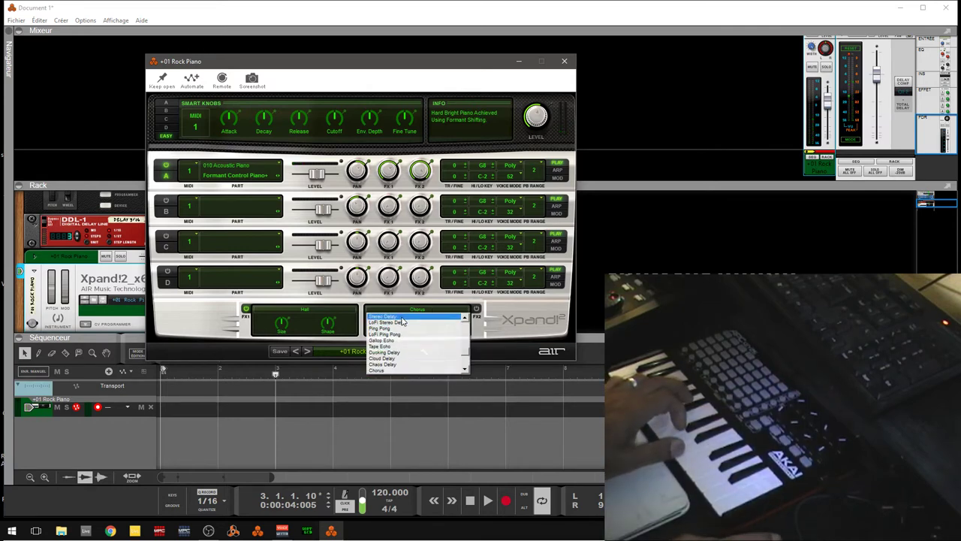
{"action": "left_click", "coordinate": [400, 323]}
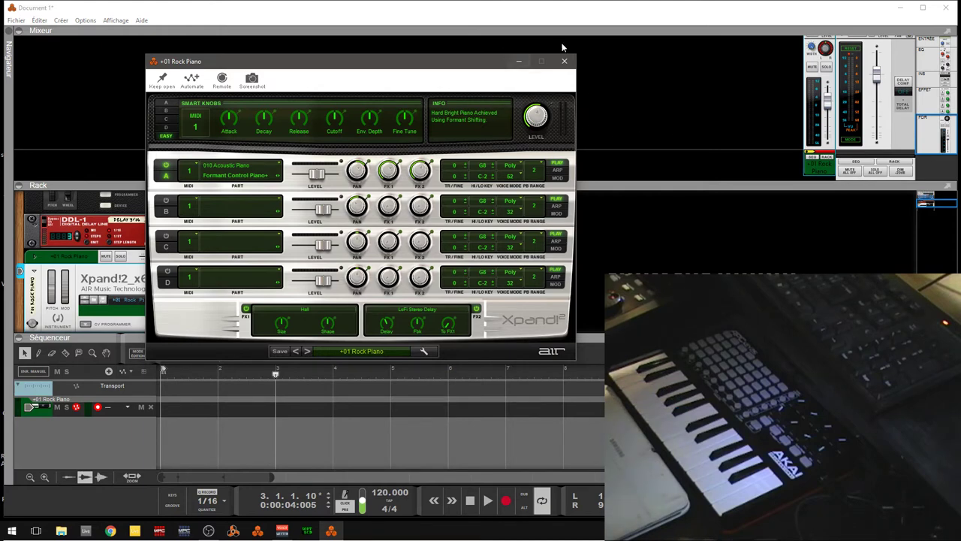
{"action": "left_click", "coordinate": [566, 62]}
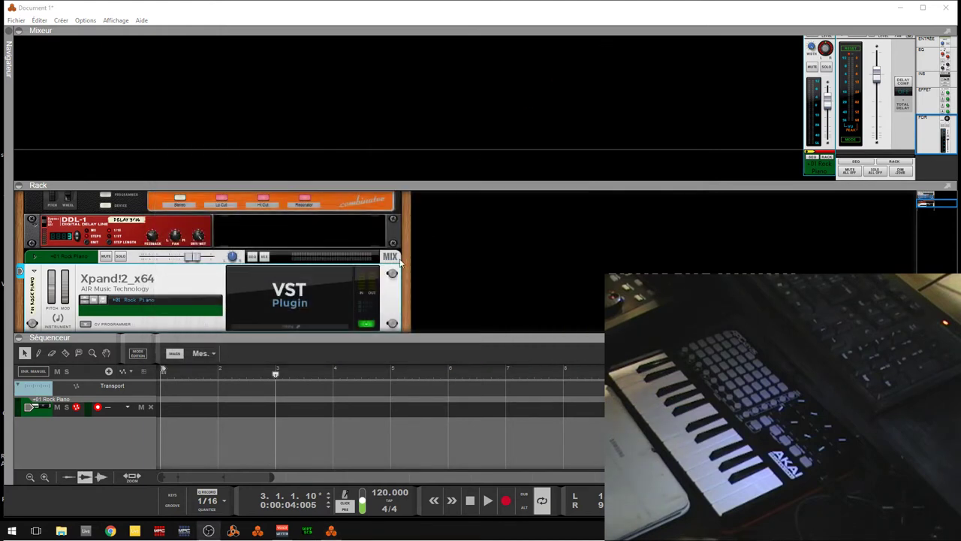
- Turn the rack to its rear view, fold the mixer and unfold the CV Programmer connections of Xpand!2_x64
{"action": "left_click_drag", "start_coordinate": [930, 202], "coordinate": [936, 205]}
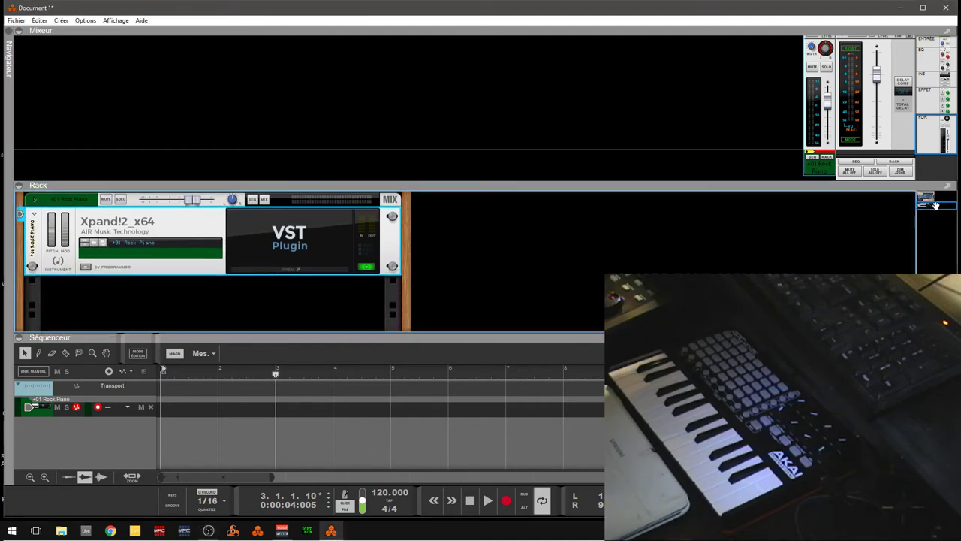
{"action": "key", "text": "Tab"}
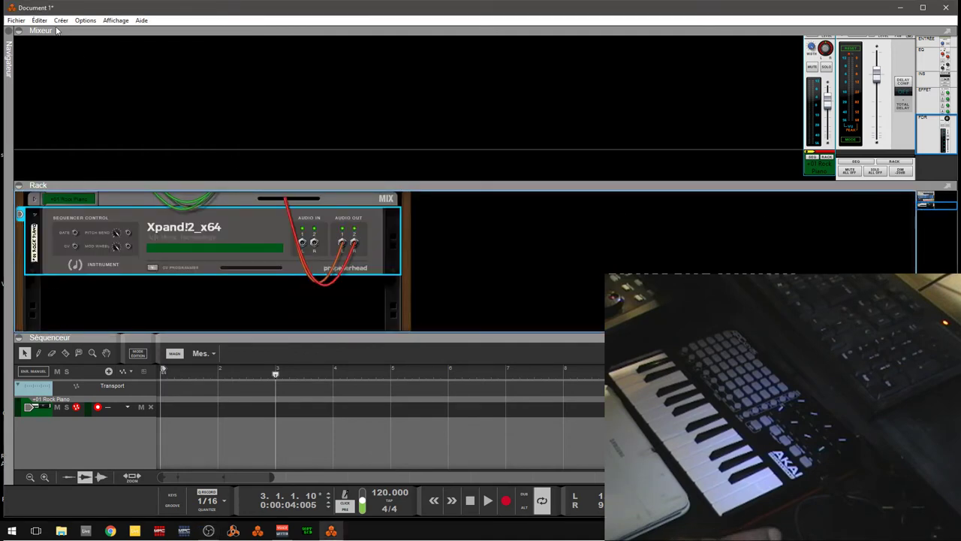
{"action": "left_click", "coordinate": [19, 31]}
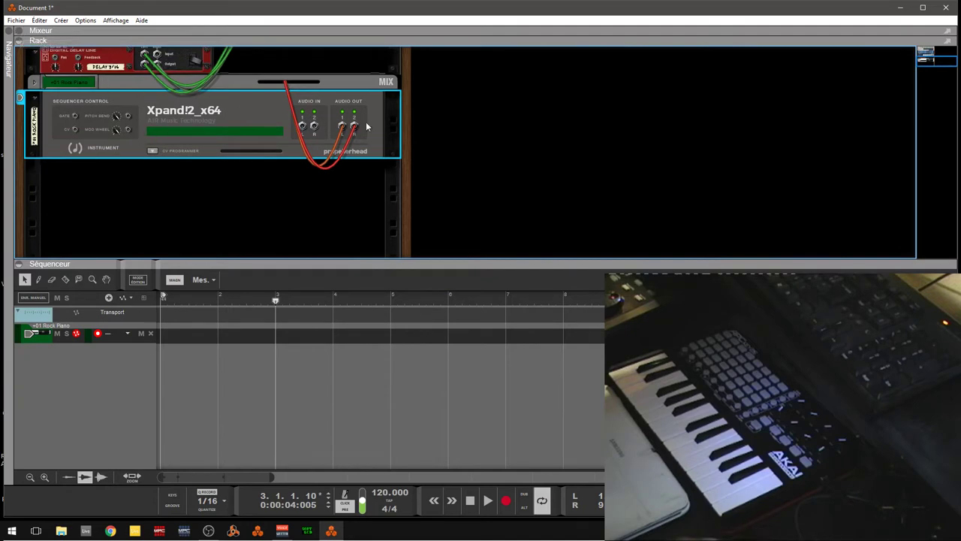
{"action": "left_click", "coordinate": [153, 151]}
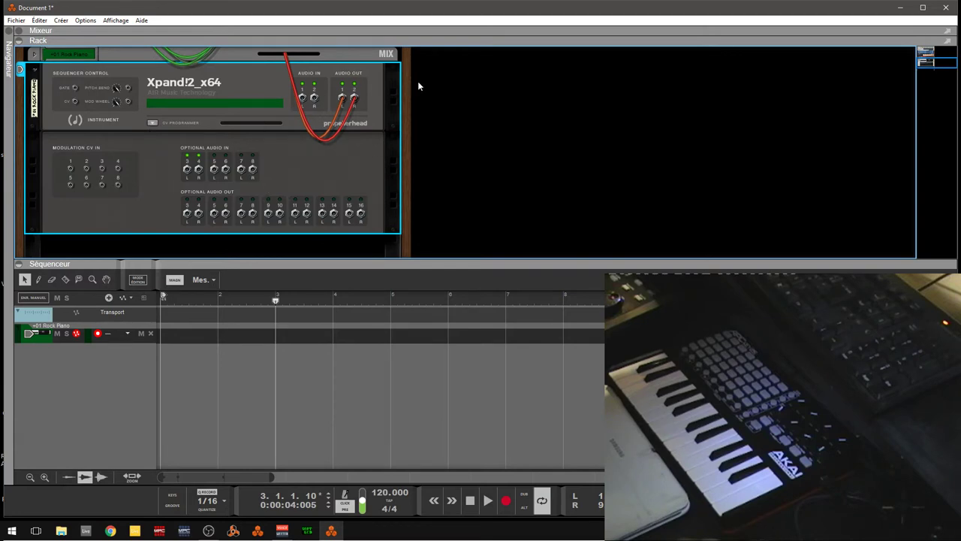
- Add the ChordSet Harmony Module by Retouch Control from the utilities to the rack below Xpand!2_x64
{"action": "left_click", "coordinate": [8, 34]}
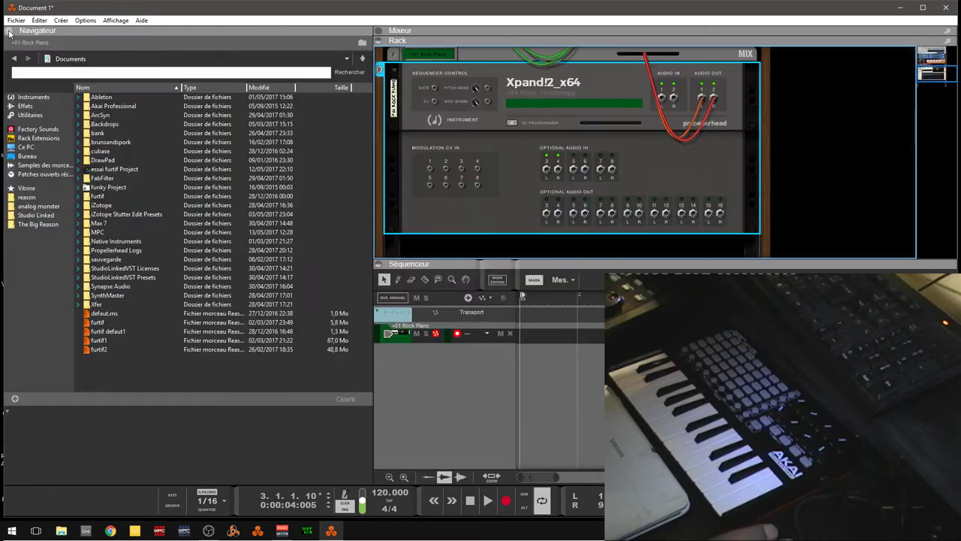
{"action": "left_click", "coordinate": [9, 115]}
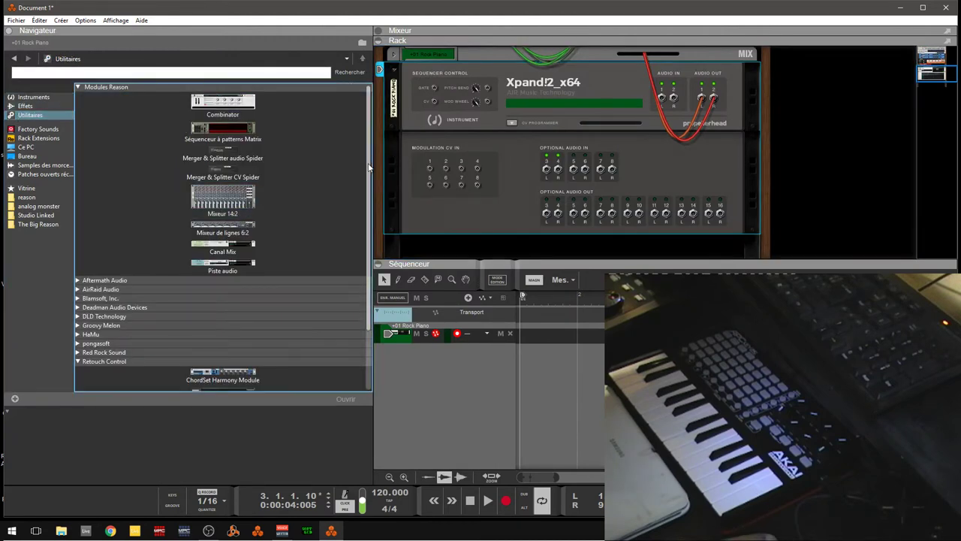
{"action": "scroll", "coordinate": [198, 325], "scroll_direction": "down", "scroll_amount": 2}
{"action": "left_click", "coordinate": [197, 325]}
{"action": "left_click_drag", "start_coordinate": [209, 305], "coordinate": [577, 218]}
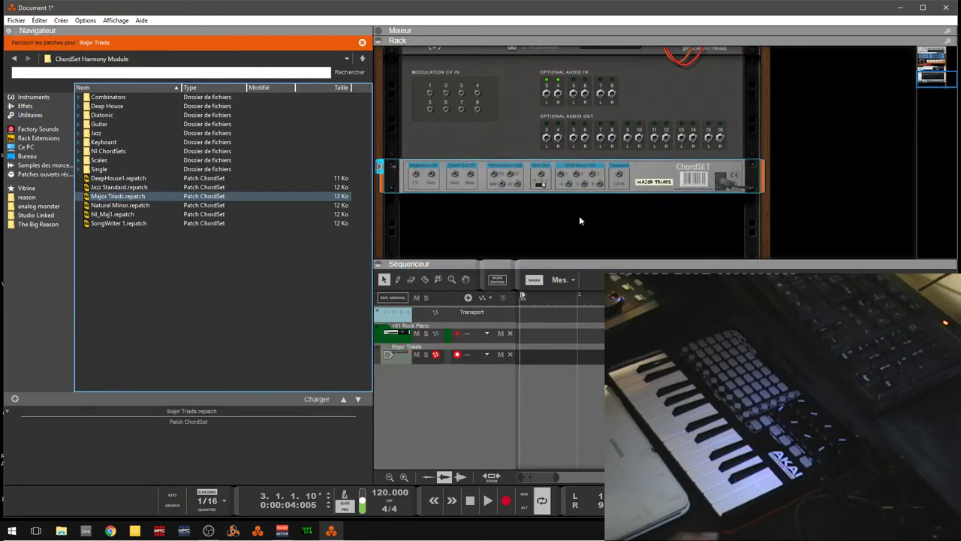
- Cable the ChordSet's Chord Out gate and note CV outputs to the Gate and CV inputs of Xpand!2_x64, and return to the rack's front
{"action": "left_click", "coordinate": [379, 264]}
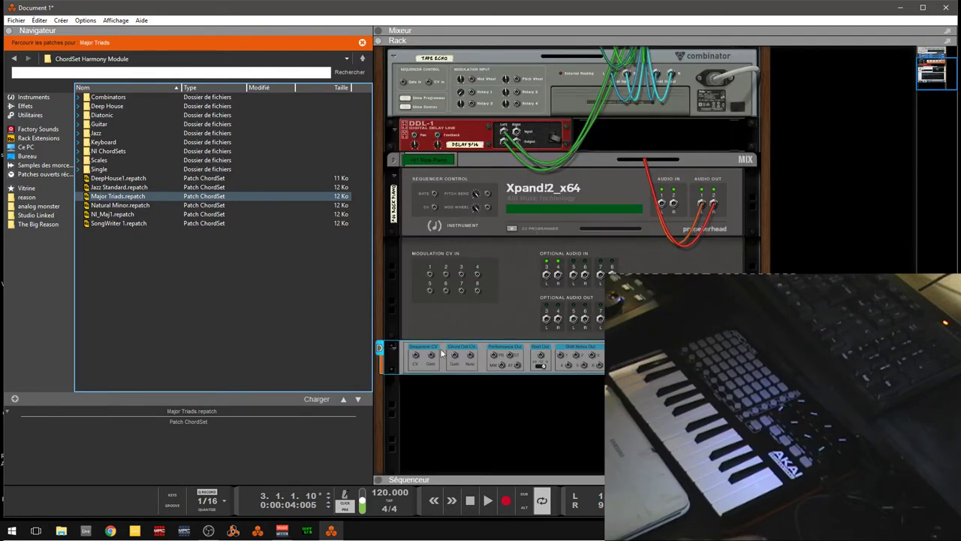
{"action": "left_click_drag", "start_coordinate": [452, 359], "coordinate": [434, 197]}
{"action": "left_click_drag", "start_coordinate": [470, 360], "coordinate": [434, 211]}
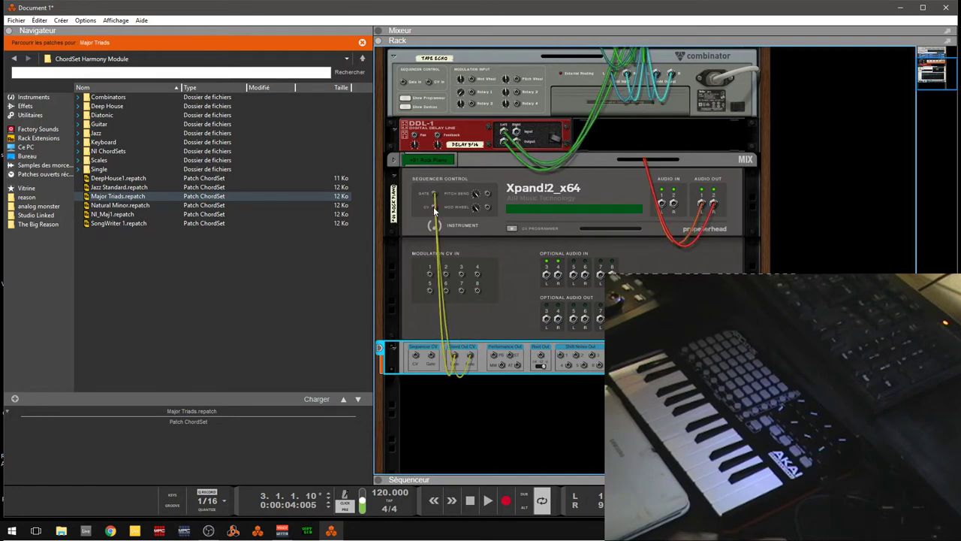
{"action": "key", "text": "Tab"}
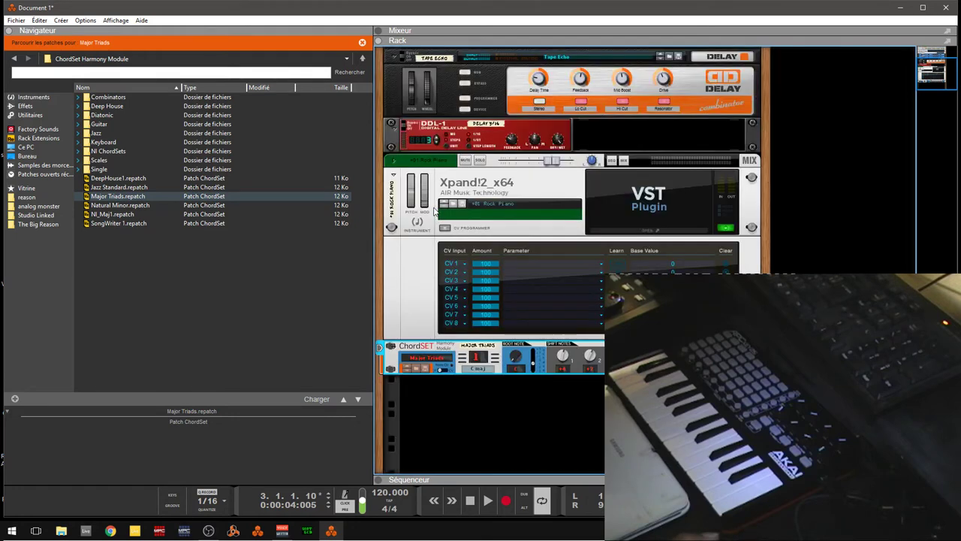
- Unfold the sequencer and switch the keyboard input from the Major Triads track to the +01 Rock Piano track
{"action": "left_click", "coordinate": [379, 481]}
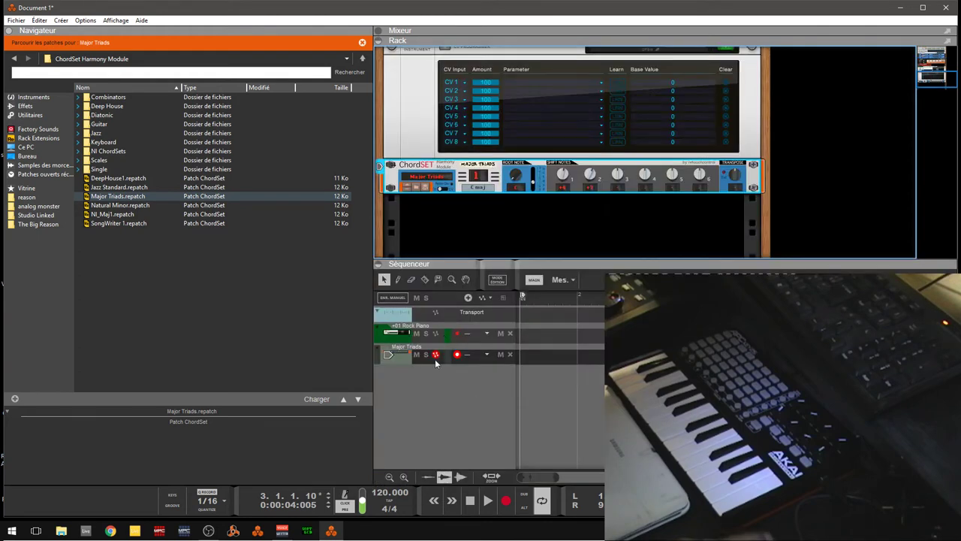
{"action": "left_click", "coordinate": [400, 363]}
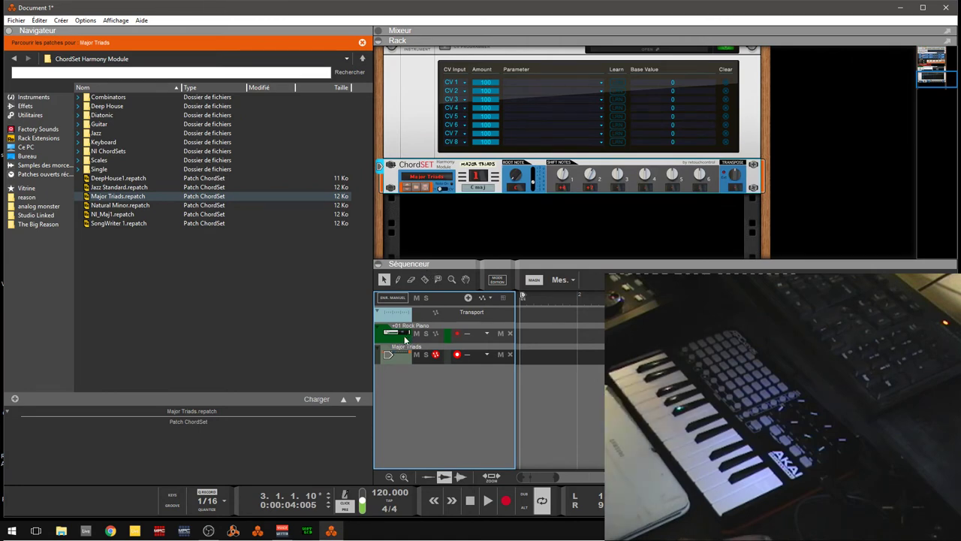
{"action": "left_click", "coordinate": [405, 339]}
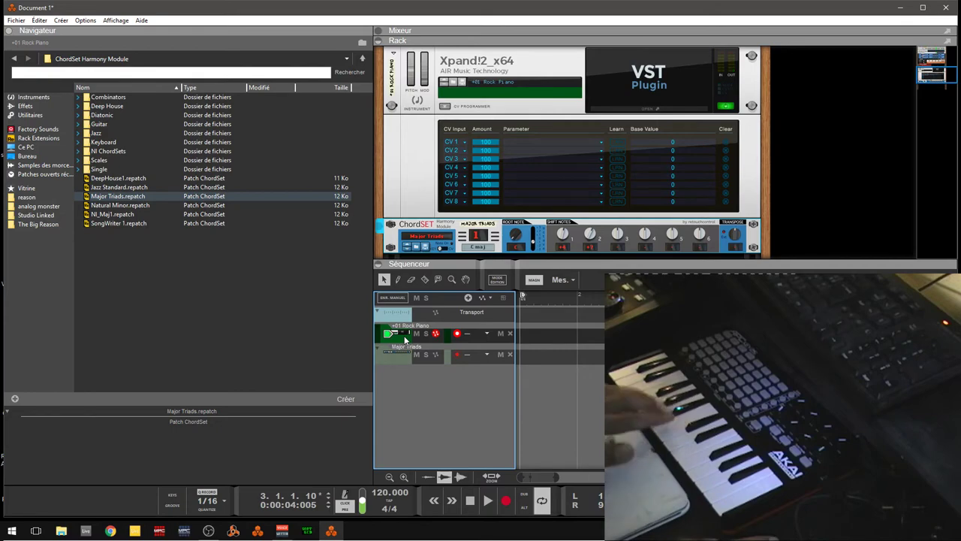
- Adjust Part A Pan in the Xpand!2_x64 plugin window, close it and give keyboard input to the Major Triads track
{"action": "left_click", "coordinate": [645, 110]}
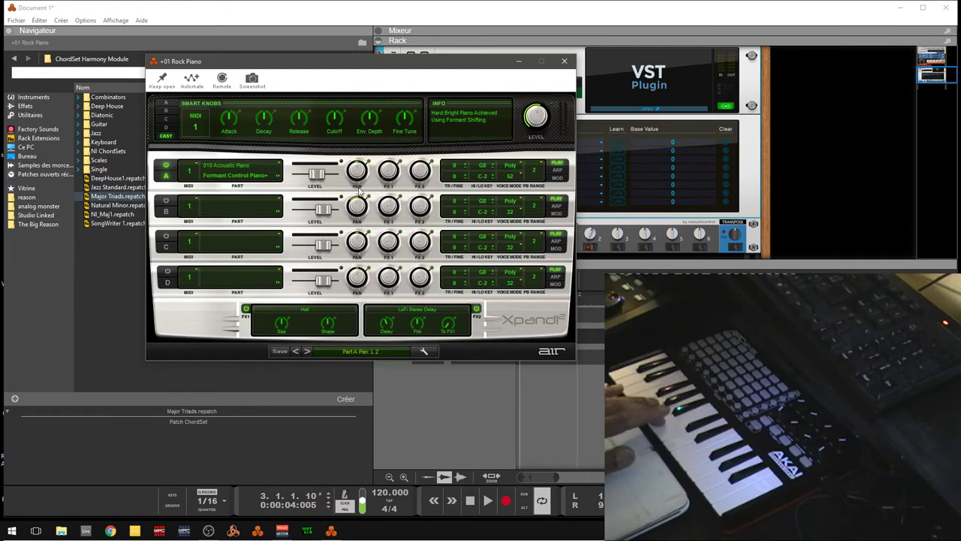
{"action": "left_click_drag", "start_coordinate": [360, 188], "coordinate": [358, 188]}
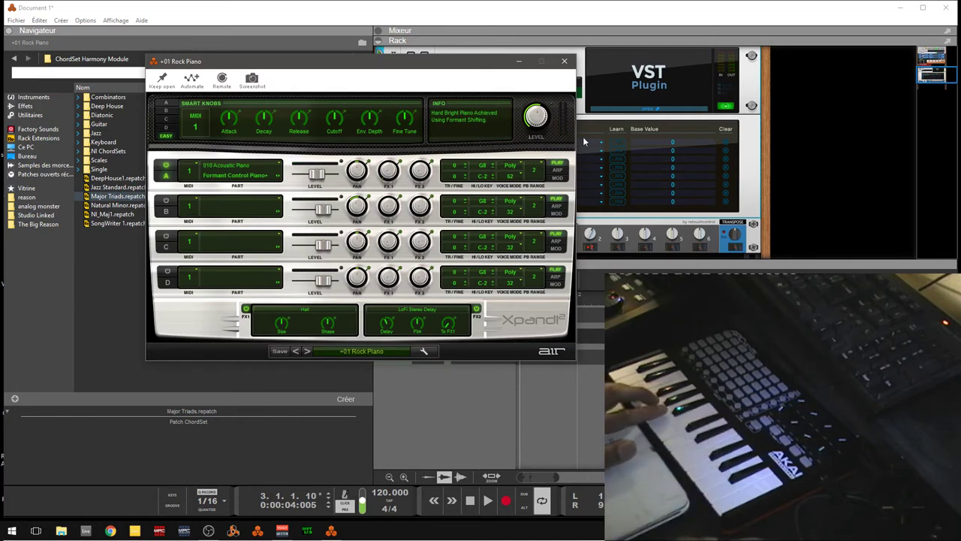
{"action": "left_click", "coordinate": [563, 65]}
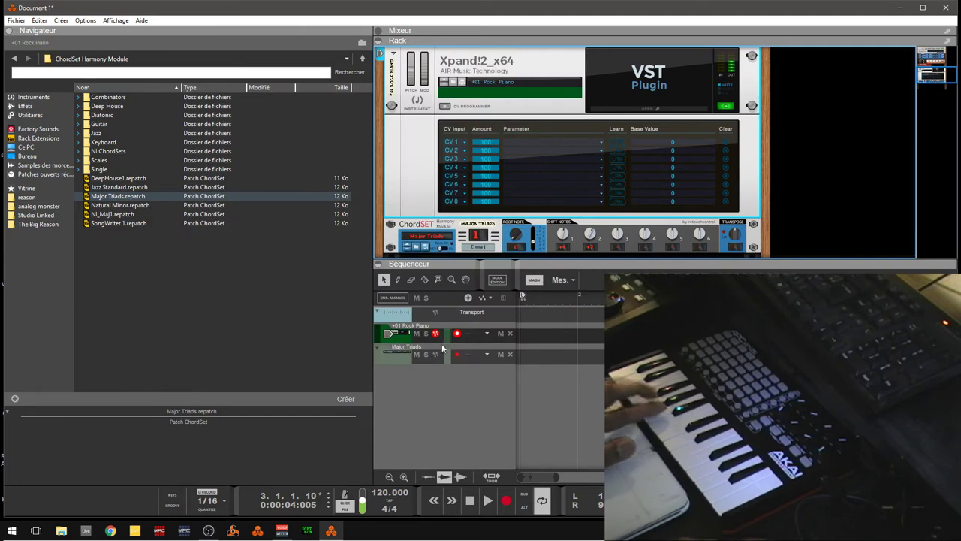
{"action": "left_click", "coordinate": [398, 363]}
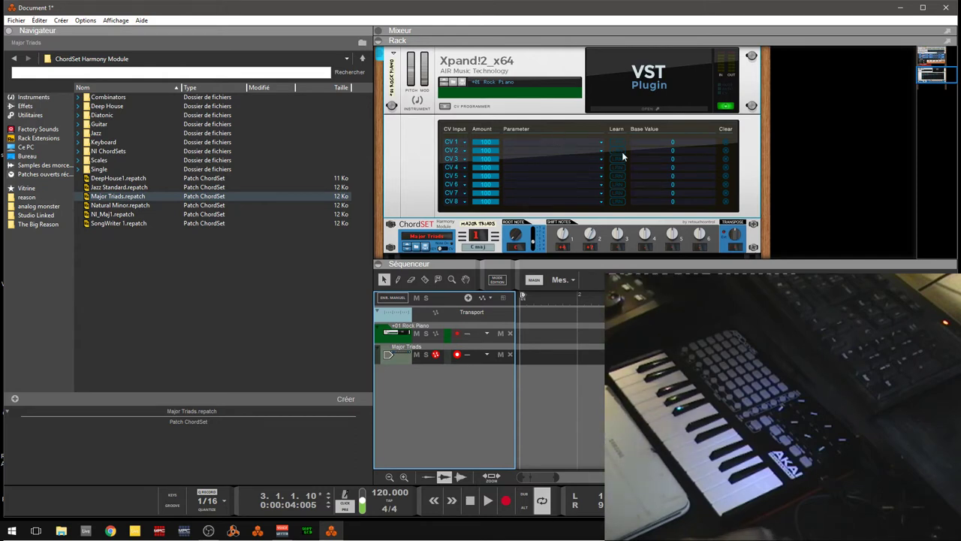
- Assign CV 1 in the Xpand!2_x64 CV Programmer to the Part B Edit 4 parameter and turn the rack to its rear
{"action": "left_click", "coordinate": [601, 142]}
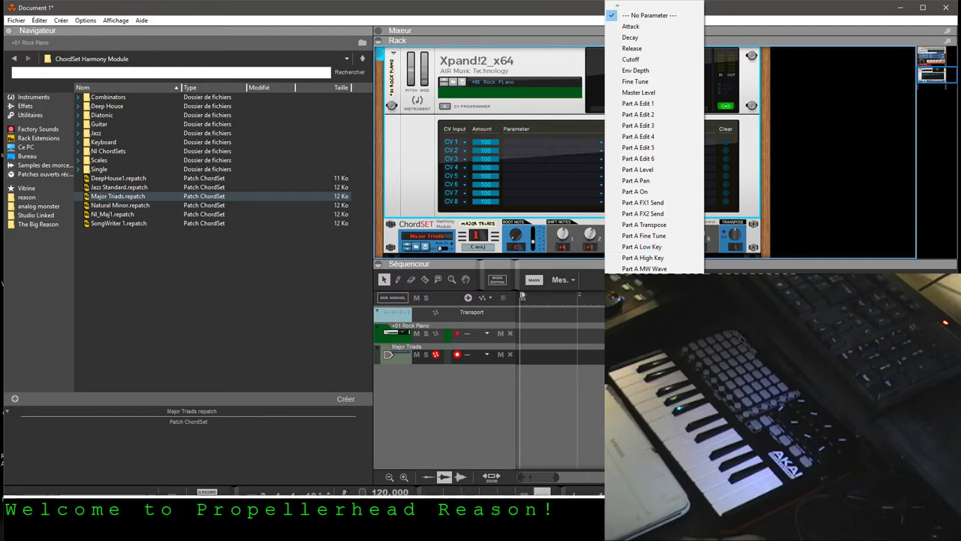
{"action": "mouse_move", "coordinate": [655, 535]}
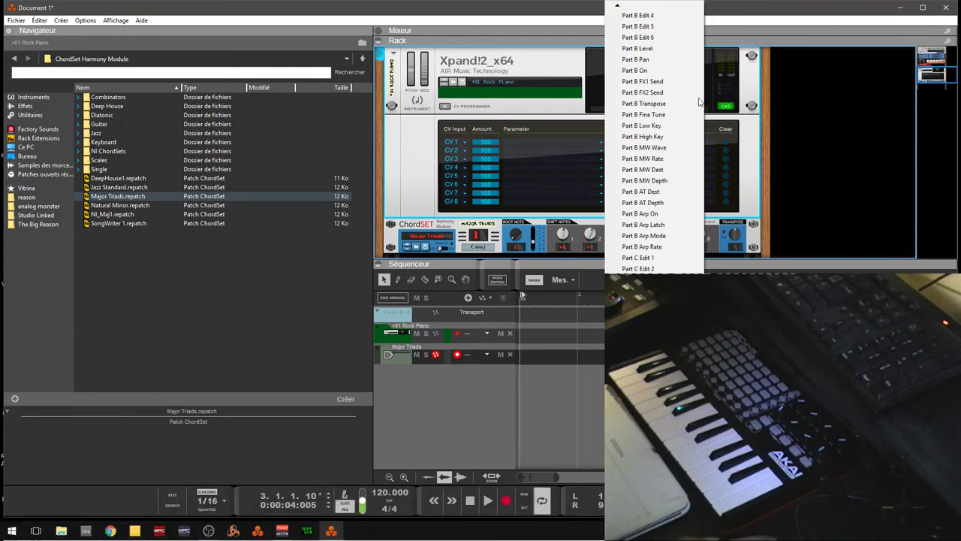
{"action": "left_click", "coordinate": [636, 17]}
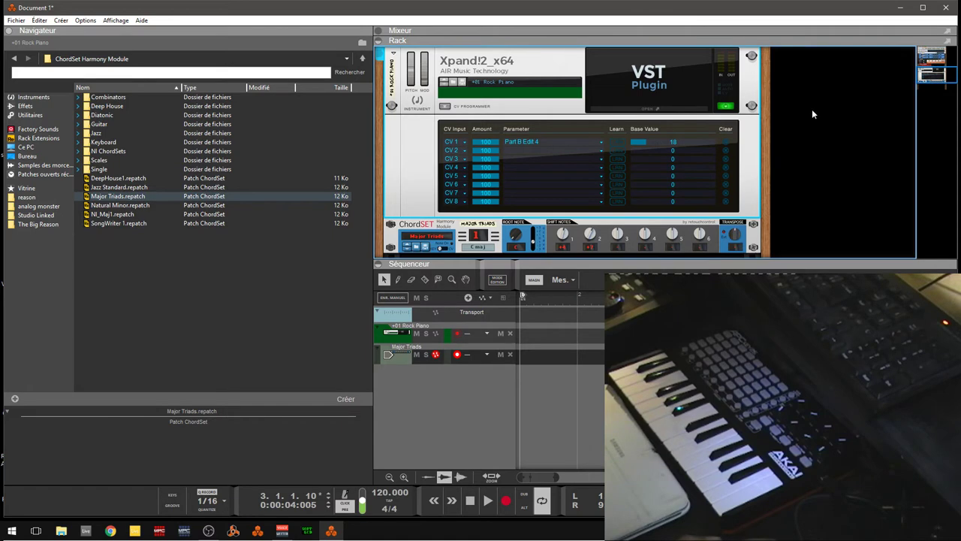
{"action": "key", "text": "Tab"}
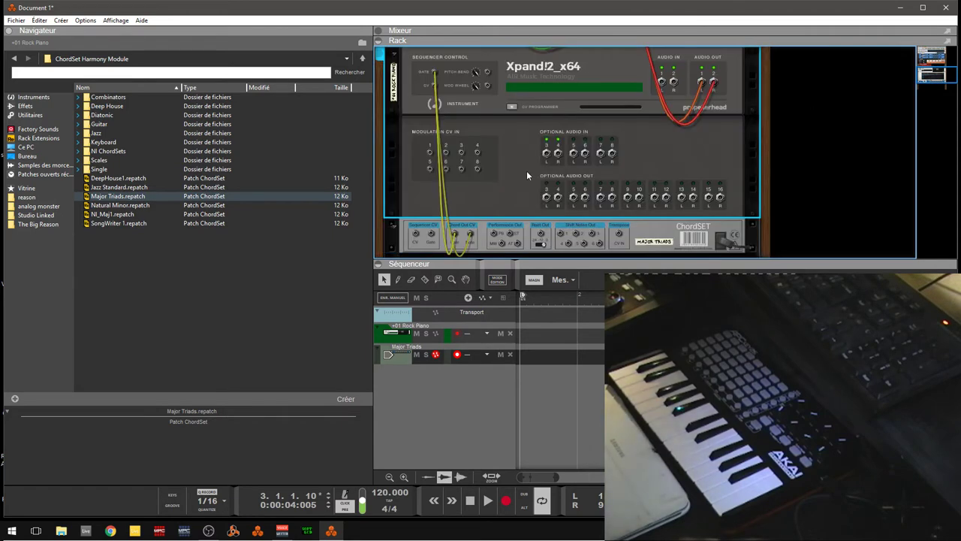
- Return to the rack's front and assign CV 1 in the Xpand!2_x64 CV Programmer to the Cutoff parameter
{"action": "left_click_drag", "start_coordinate": [430, 154], "coordinate": [488, 86]}
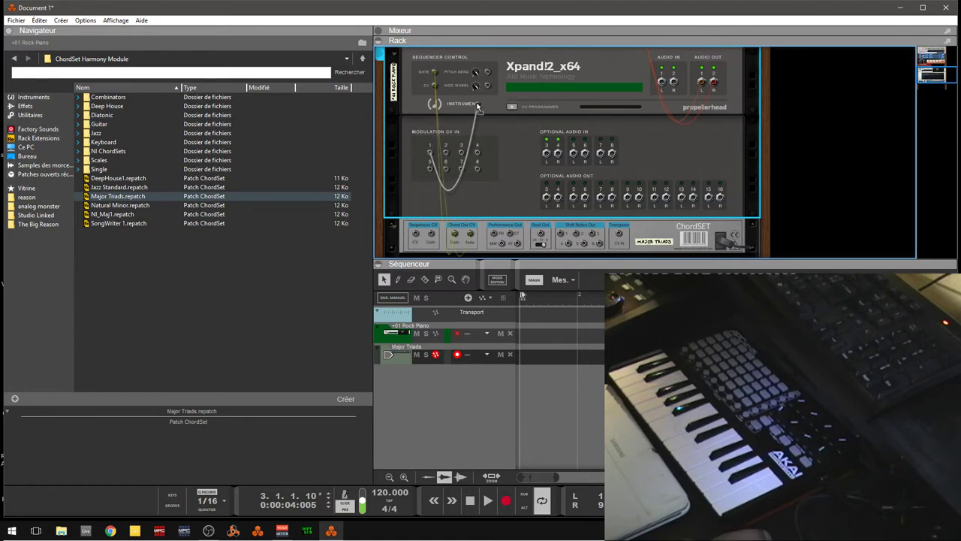
{"action": "key", "text": "Tab"}
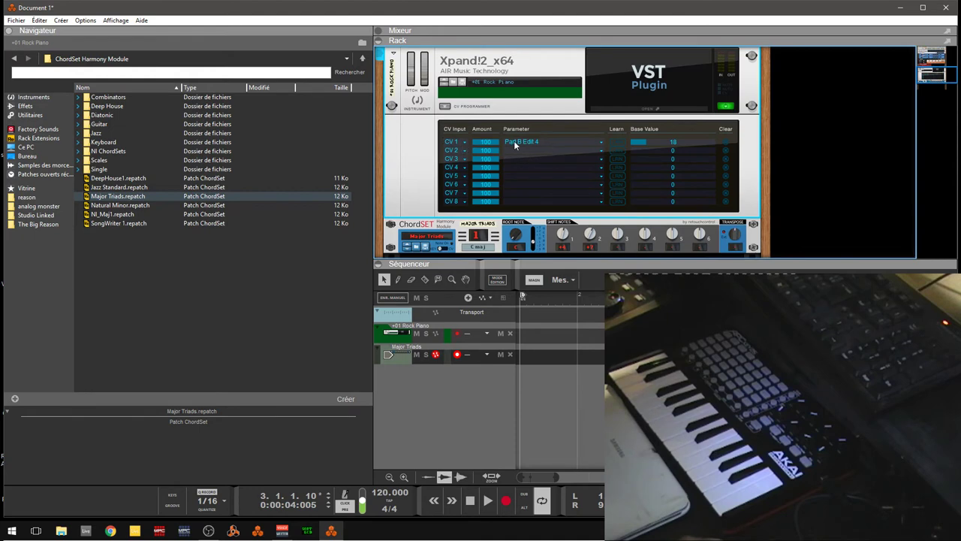
{"action": "left_click", "coordinate": [541, 141]}
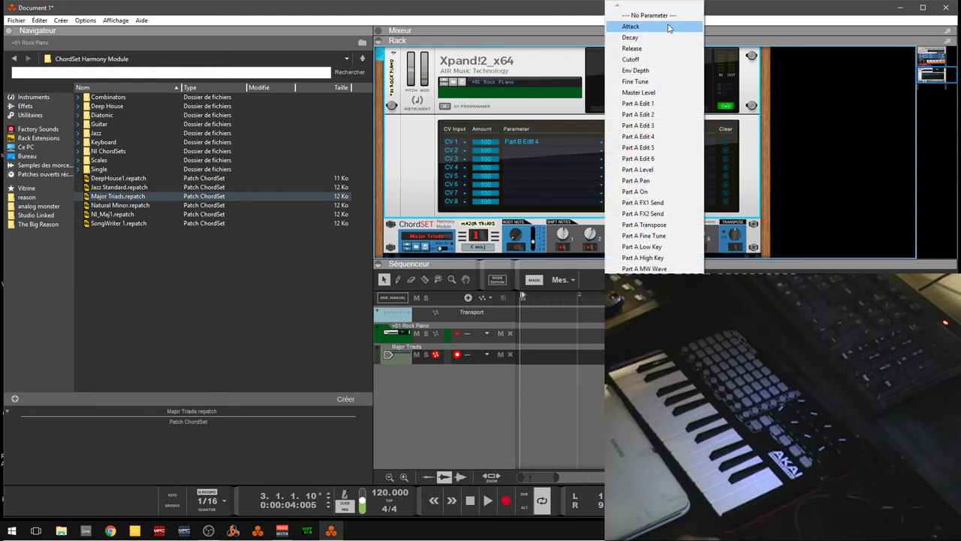
{"action": "left_click", "coordinate": [652, 60]}
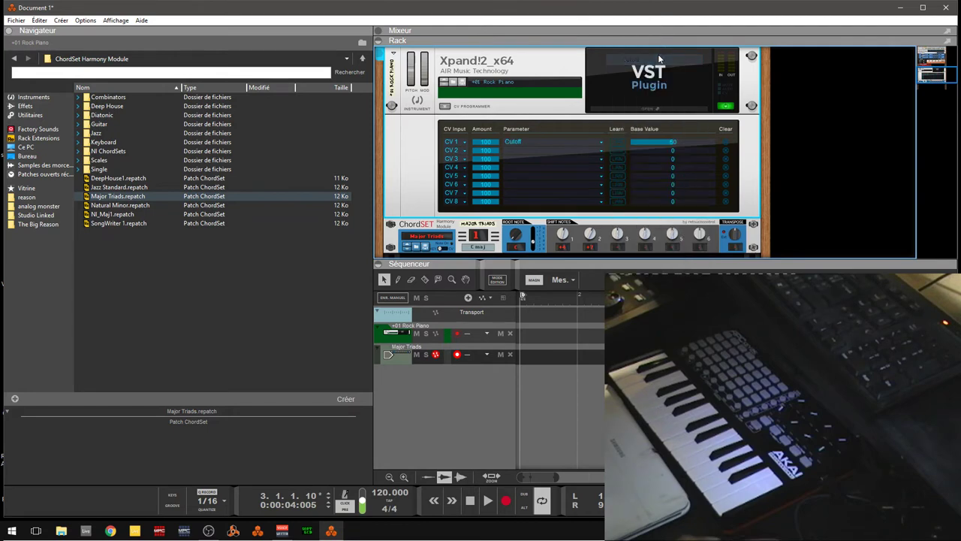
- Show the effects in the browser and try to cable Modulation CV In 1 of Xpand!2_x64 to the ChordSET's Performance Out
{"action": "key", "text": "Tab"}
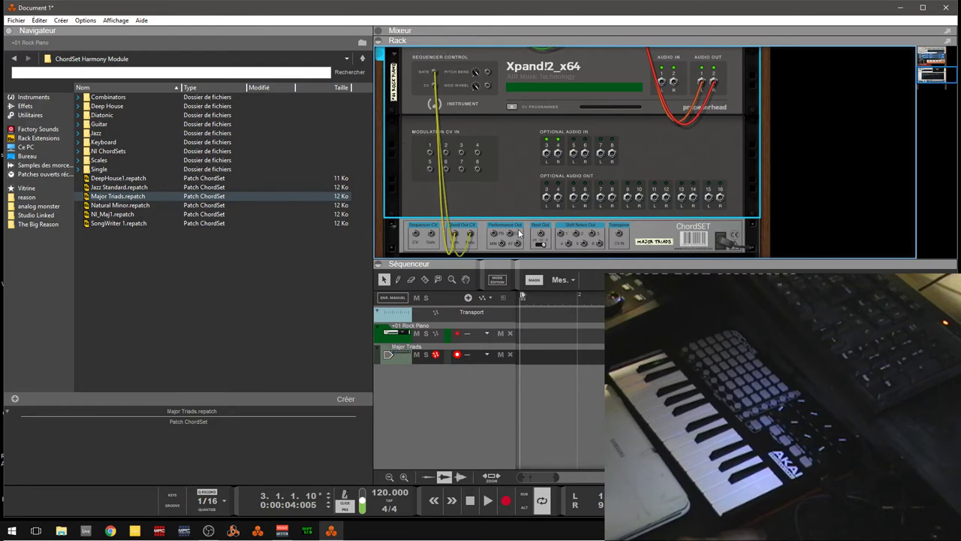
{"action": "key", "text": "Tab"}
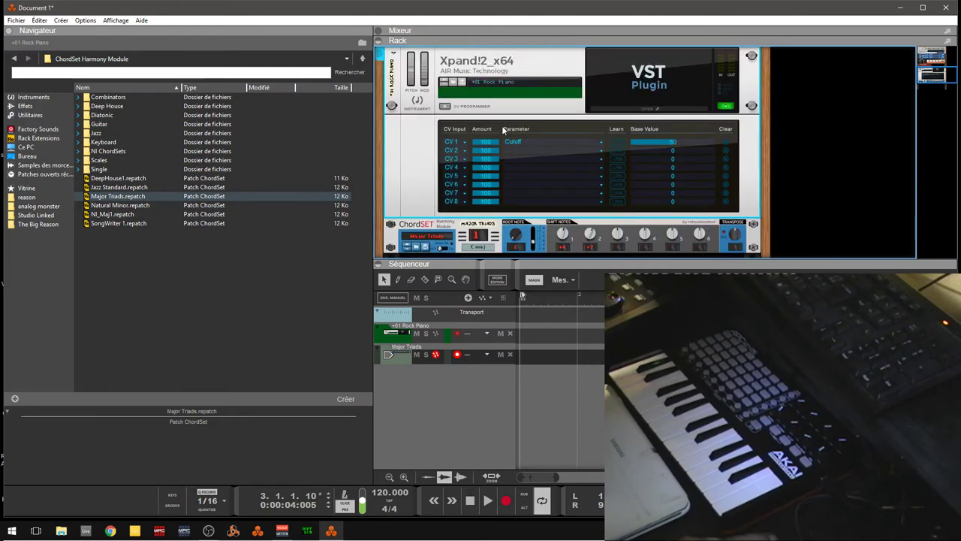
{"action": "left_click", "coordinate": [40, 107]}
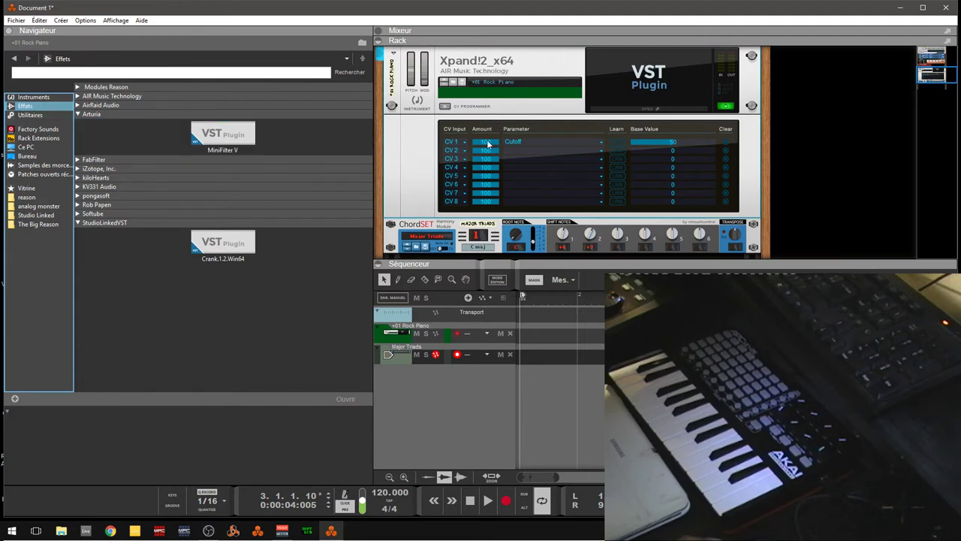
{"action": "key", "text": "Tab"}
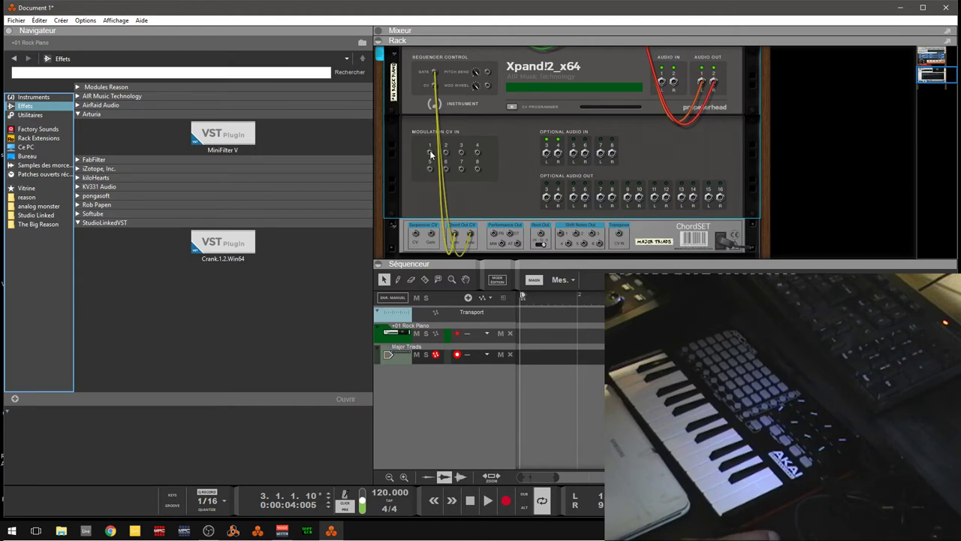
{"action": "left_click_drag", "start_coordinate": [430, 153], "coordinate": [519, 232]}
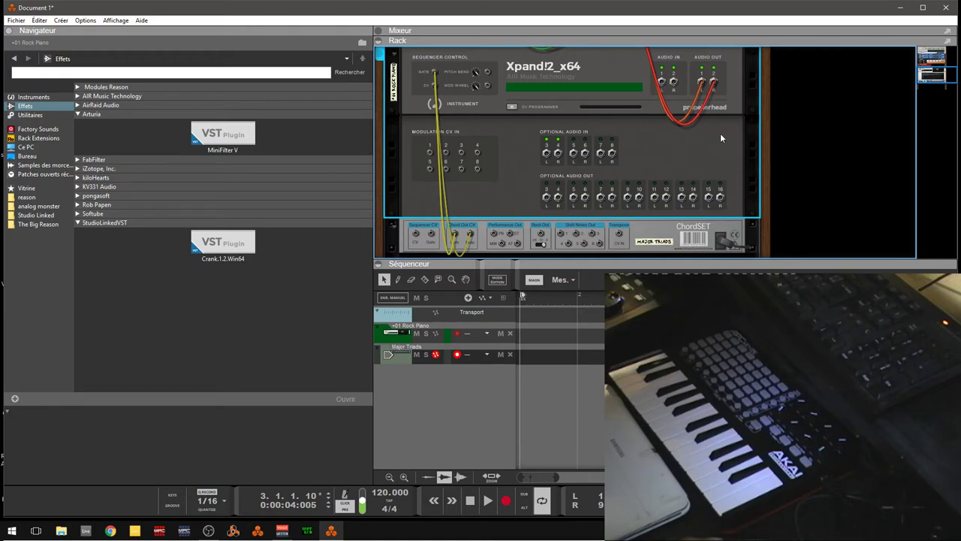
{"action": "key", "text": "Tab"}
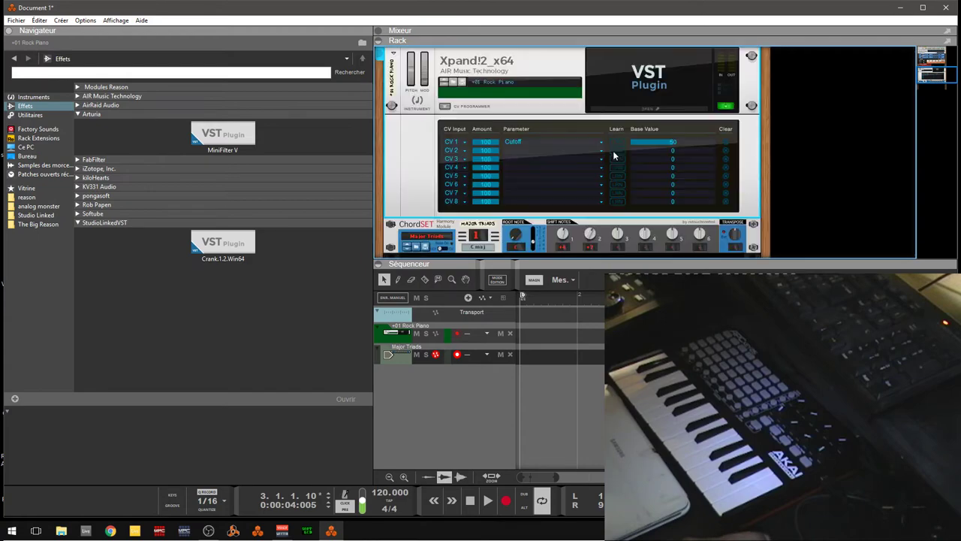
- View the Xpand!2_x64 plugin window alongside the rack's rear, close it and return to the rack's front
{"action": "left_click", "coordinate": [649, 109]}
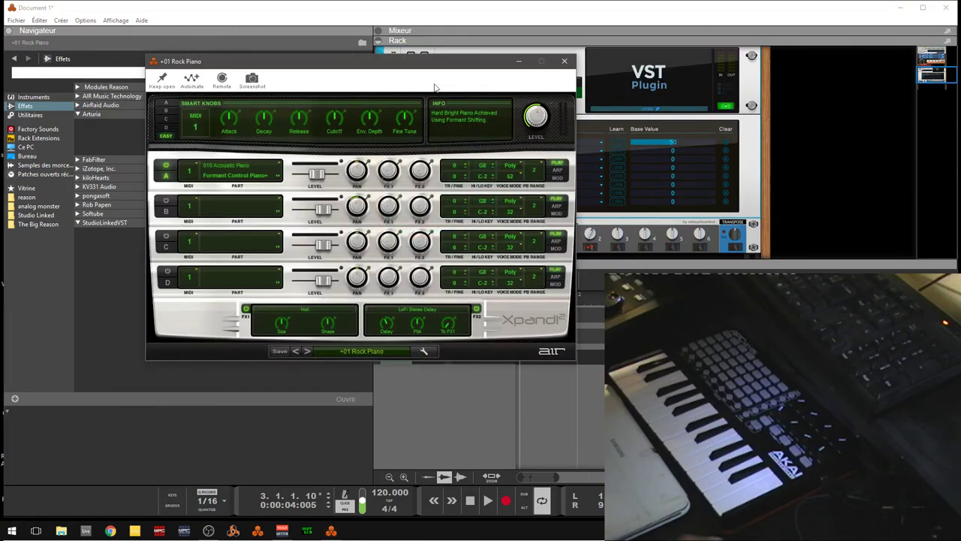
{"action": "left_click_drag", "start_coordinate": [296, 66], "coordinate": [410, 71]}
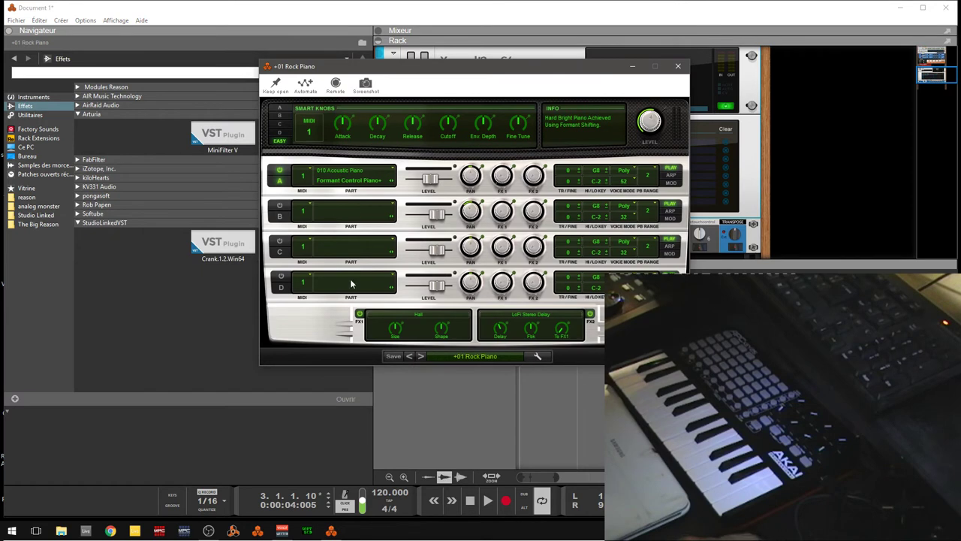
{"action": "key", "text": "Tab"}
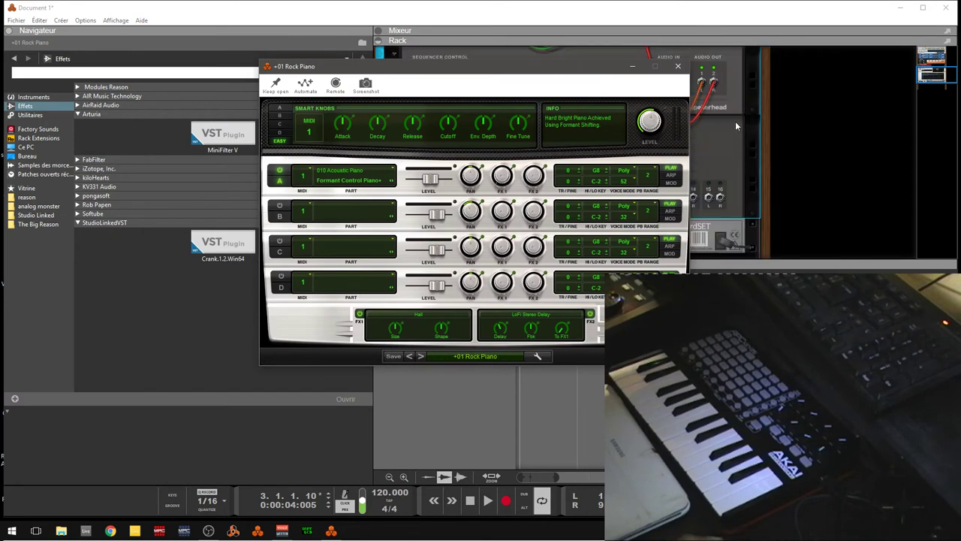
{"action": "left_click_drag", "start_coordinate": [450, 66], "coordinate": [154, 69]}
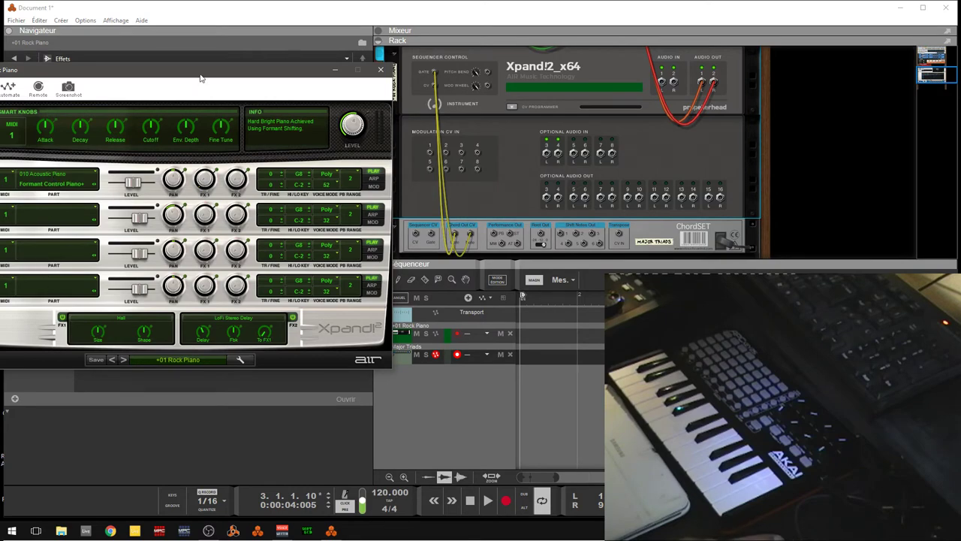
{"action": "left_click_drag", "start_coordinate": [201, 78], "coordinate": [357, 90]}
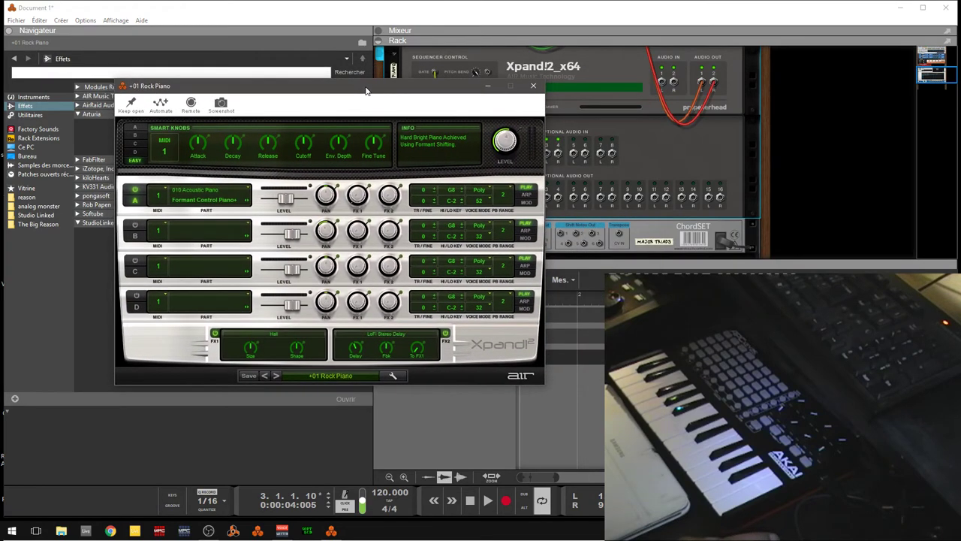
{"action": "left_click", "coordinate": [535, 86]}
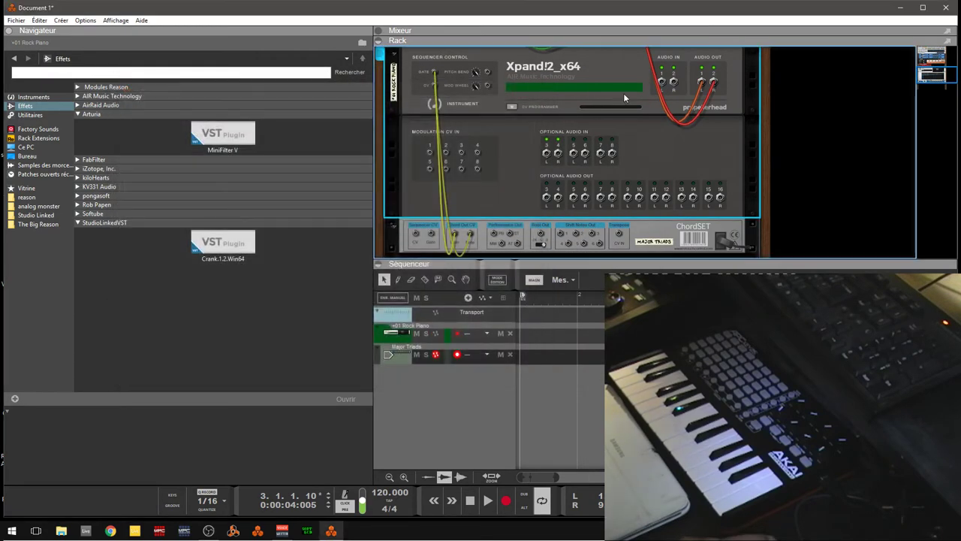
{"action": "key", "text": "Tab"}
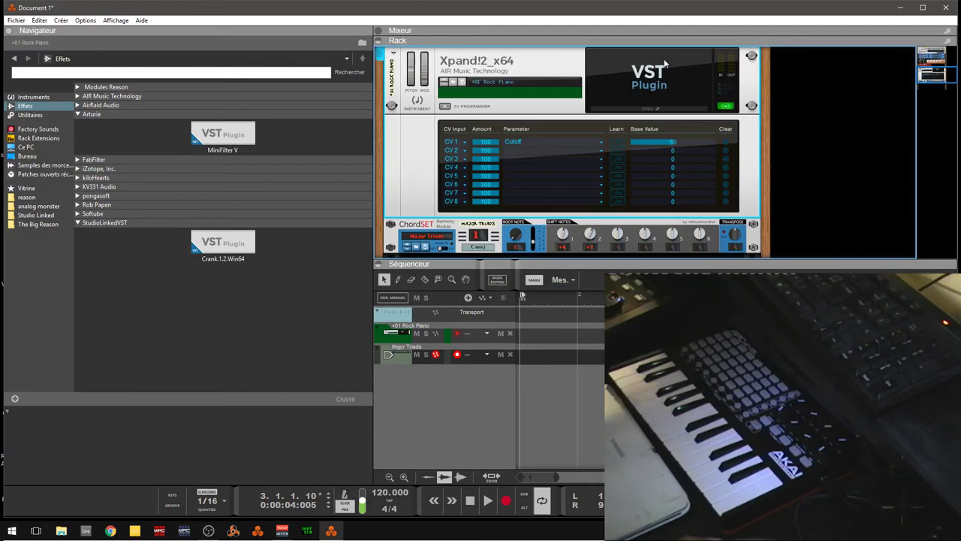
- Delete the Xpand!2_x64 and ChordSET modules together with their tracks
{"action": "right_click", "coordinate": [520, 67]}
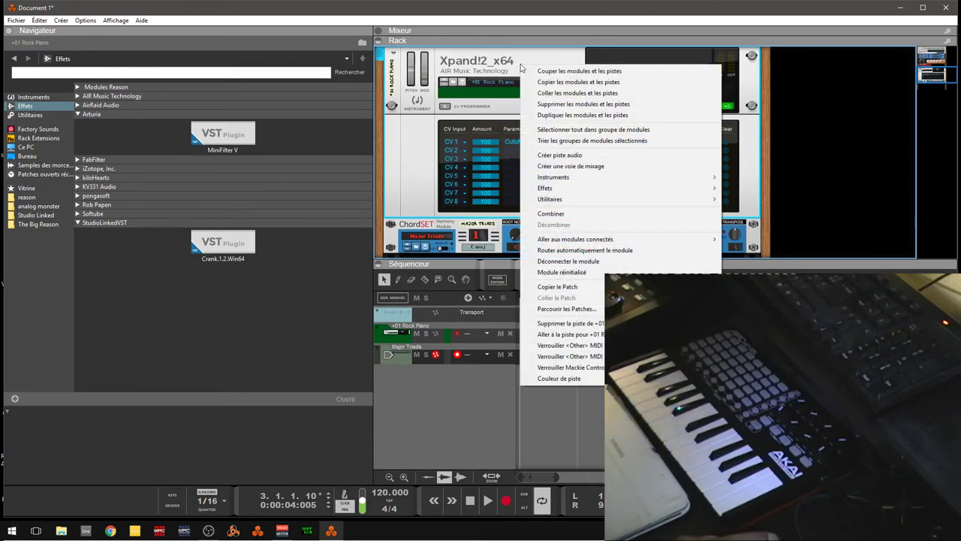
{"action": "left_click", "coordinate": [563, 105]}
{"action": "left_click", "coordinate": [424, 291]}
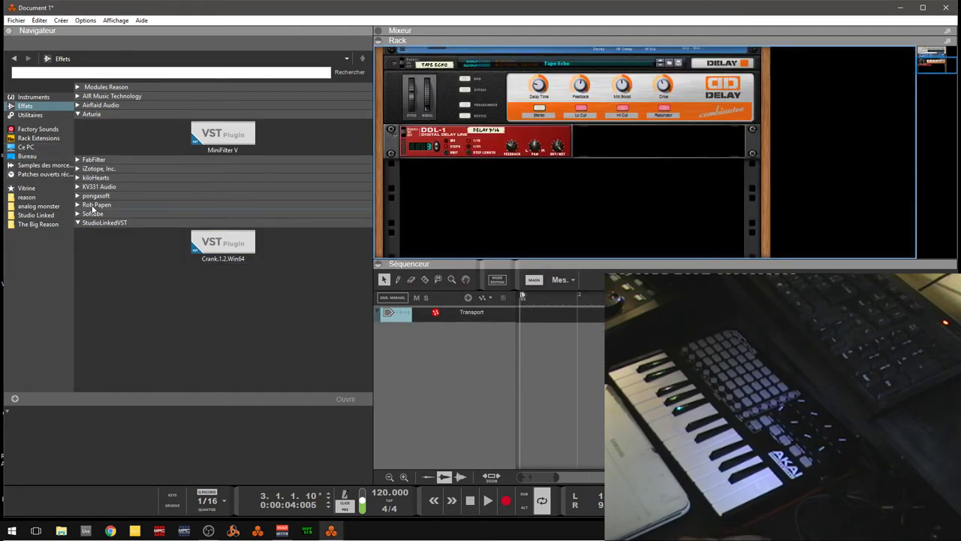
- Add the Synapse Audio instrument Zampler-RX-Trickster64 to the rack below the DDL-1 delay
{"action": "left_click", "coordinate": [78, 114]}
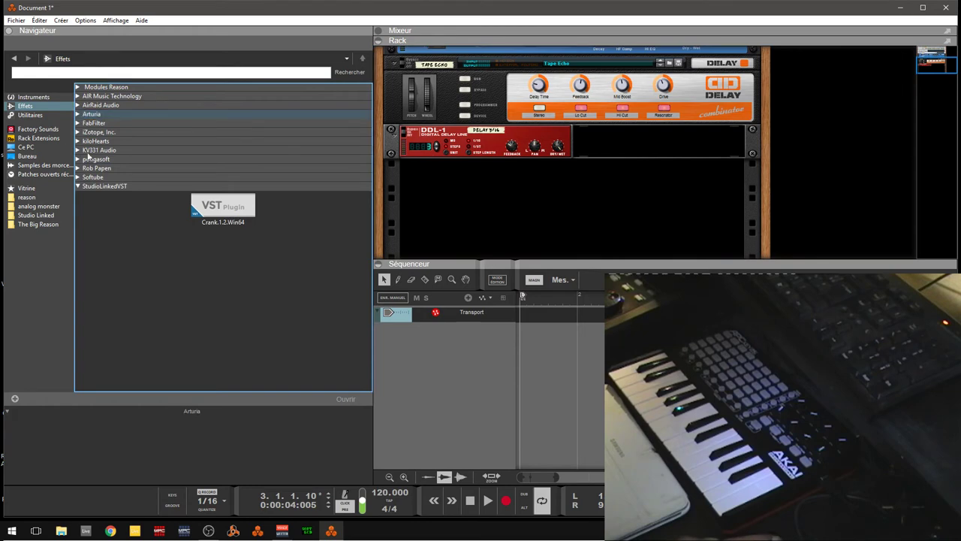
{"action": "left_click", "coordinate": [41, 99]}
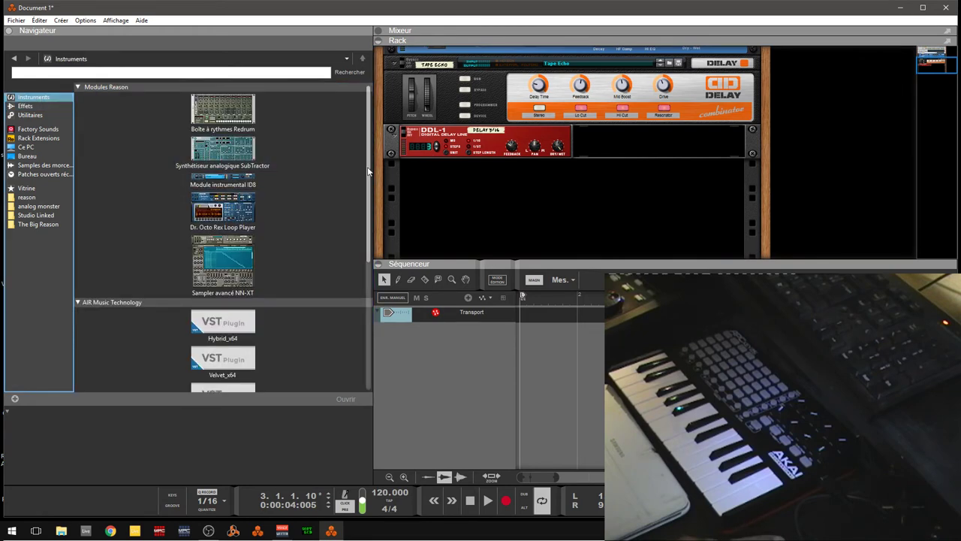
{"action": "scroll", "coordinate": [373, 184], "scroll_direction": "down", "scroll_amount": 1}
{"action": "left_click_drag", "start_coordinate": [374, 186], "coordinate": [383, 337]}
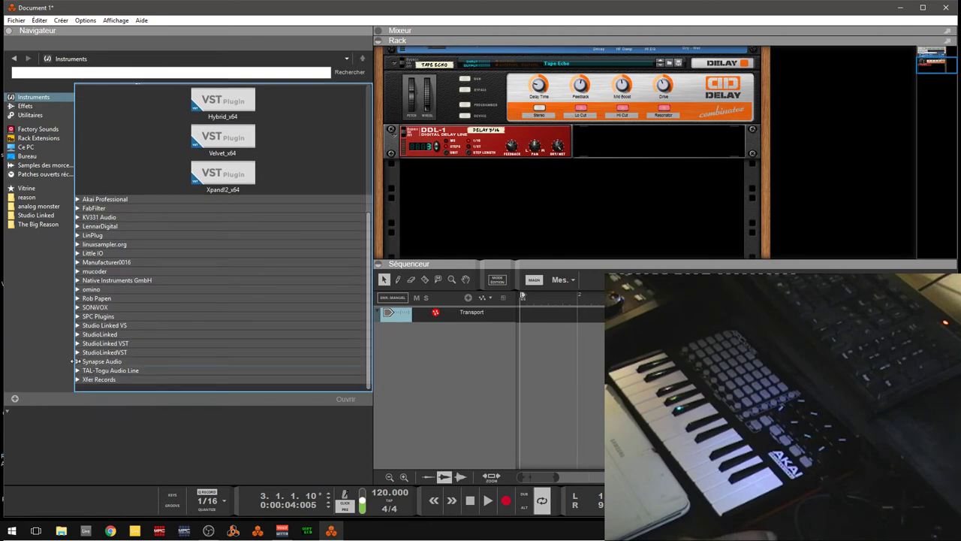
{"action": "left_click", "coordinate": [77, 362]}
{"action": "left_click", "coordinate": [278, 339]}
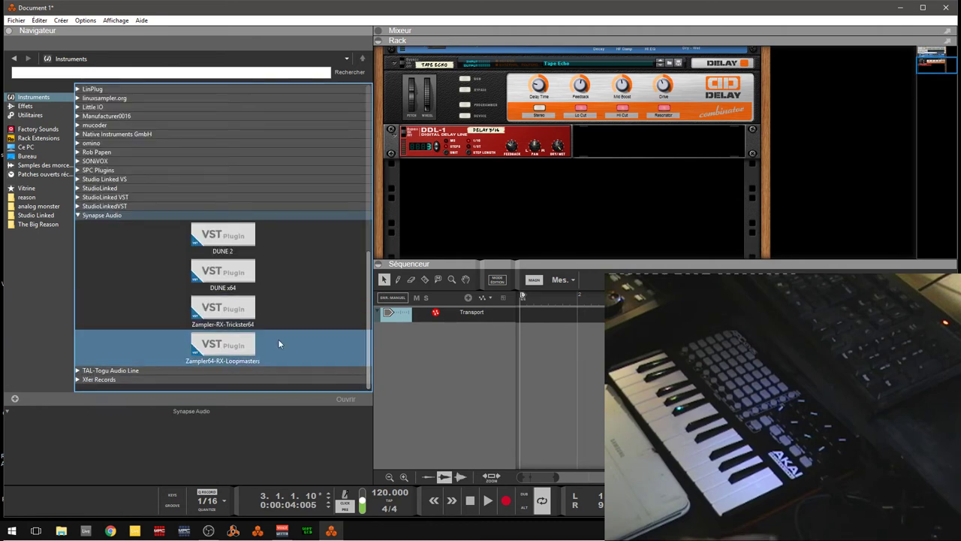
{"action": "left_click", "coordinate": [239, 315]}
{"action": "mouse_move", "coordinate": [239, 317]}
{"action": "left_mouse_down"}
{"action": "mouse_move", "coordinate": [596, 226]}
{"action": "mouse_move", "coordinate": [583, 186]}
{"action": "mouse_move", "coordinate": [589, 192]}
{"action": "left_mouse_up"}
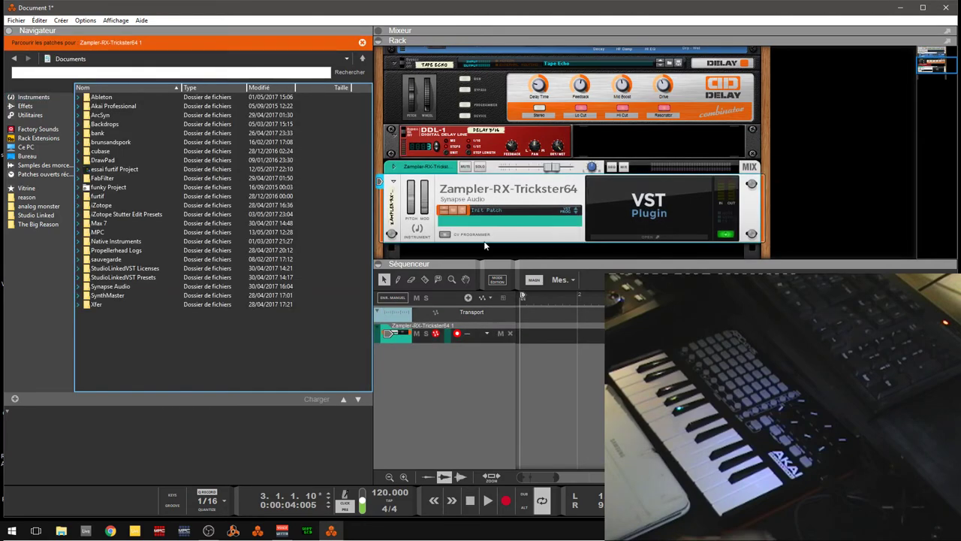
- Load the Trickster Soundbank into Zampler-RX-Trickster64 and select patch 023: KY El Music Box
{"action": "left_click", "coordinate": [612, 238]}
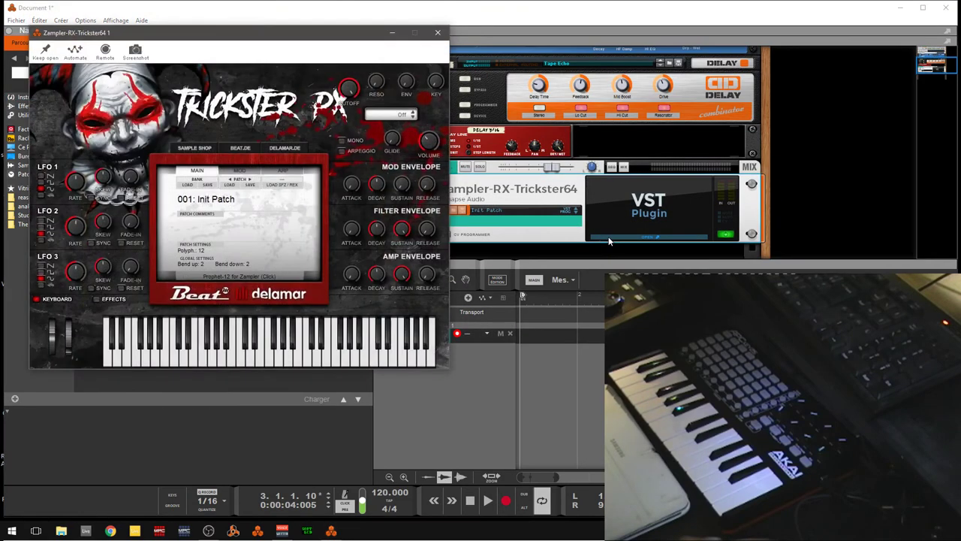
{"action": "left_click", "coordinate": [189, 186]}
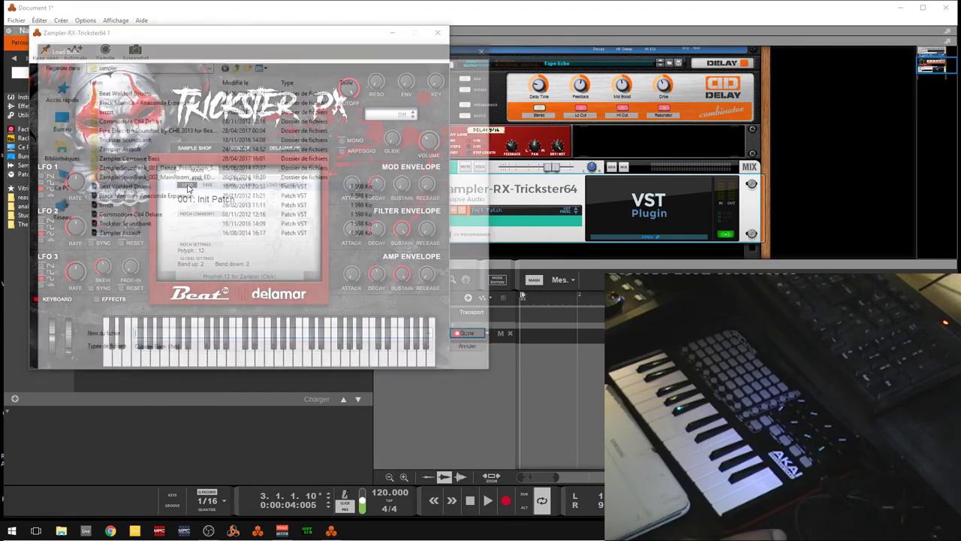
{"action": "double_click", "coordinate": [115, 223]}
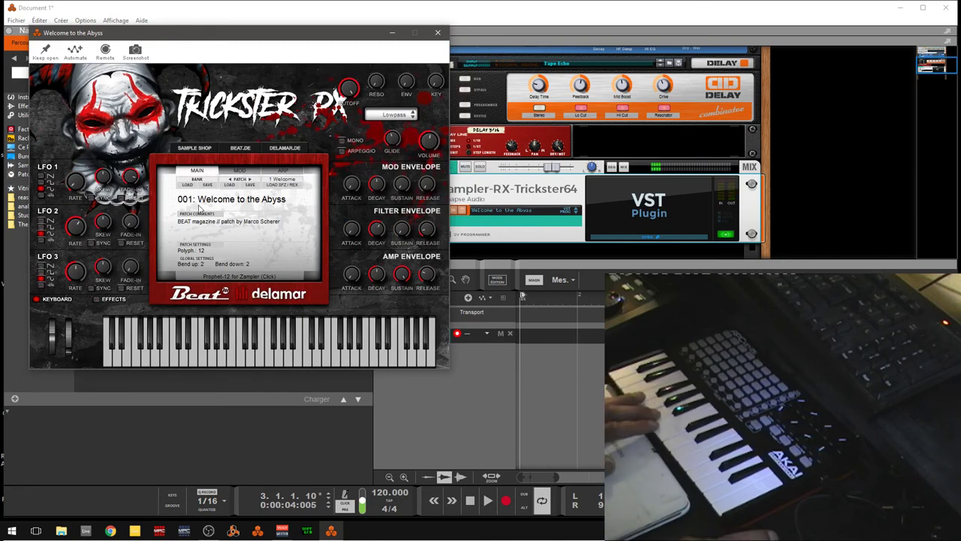
{"action": "left_click", "coordinate": [213, 203]}
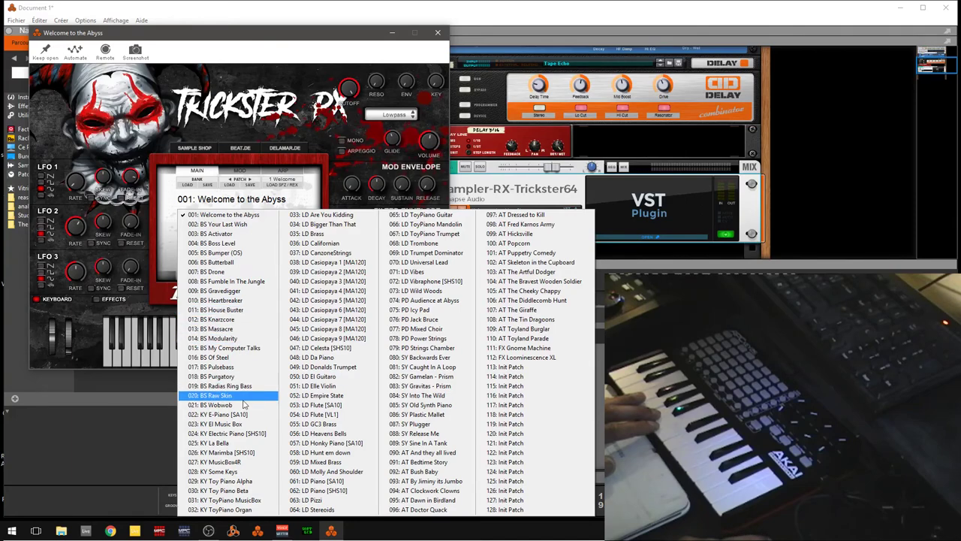
{"action": "left_click", "coordinate": [241, 425]}
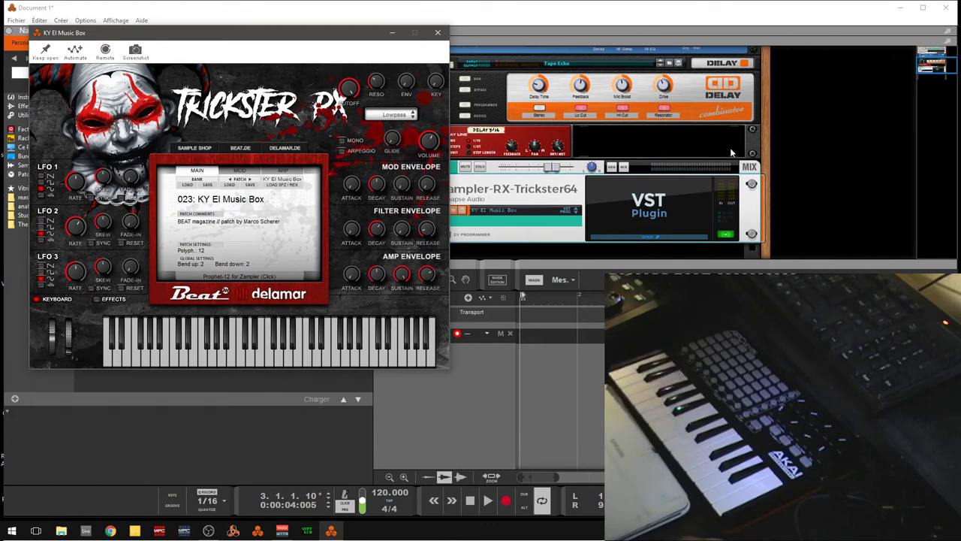
- Minimize the plugin window and examine the parameters available for CV 1 in the Zampler-RX-Trickster64 CV Programmer, folding it again
{"action": "left_click_drag", "start_coordinate": [937, 66], "coordinate": [938, 72]}
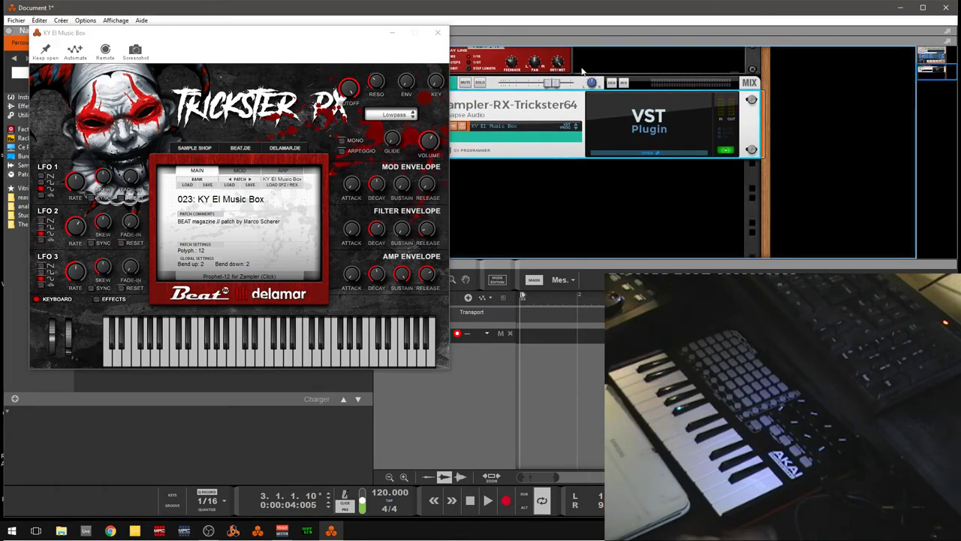
{"action": "left_click", "coordinate": [392, 33]}
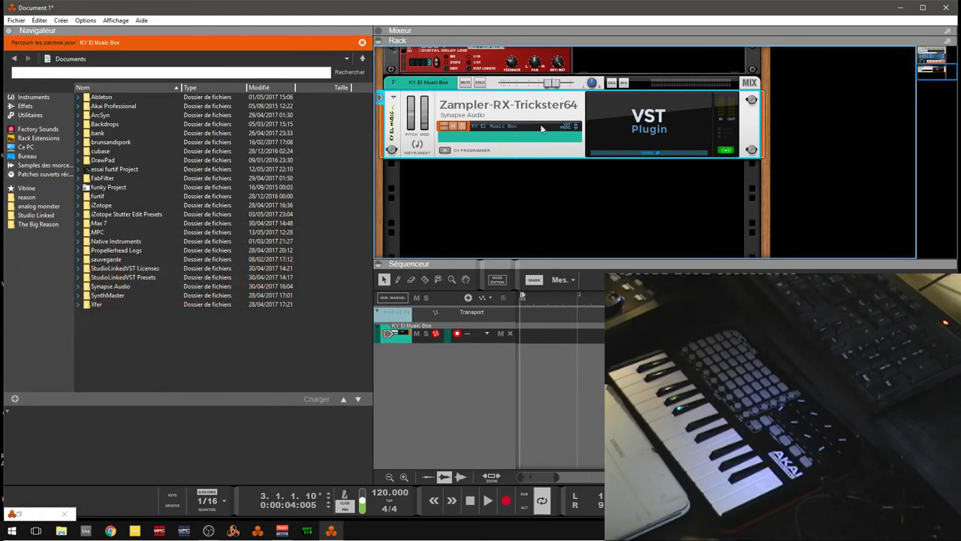
{"action": "left_click", "coordinate": [444, 150]}
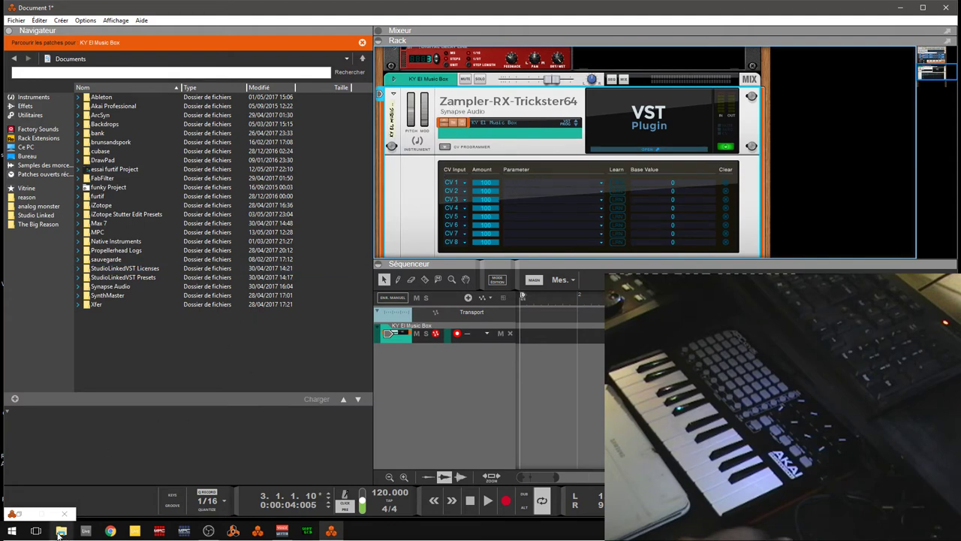
{"action": "left_click", "coordinate": [545, 182]}
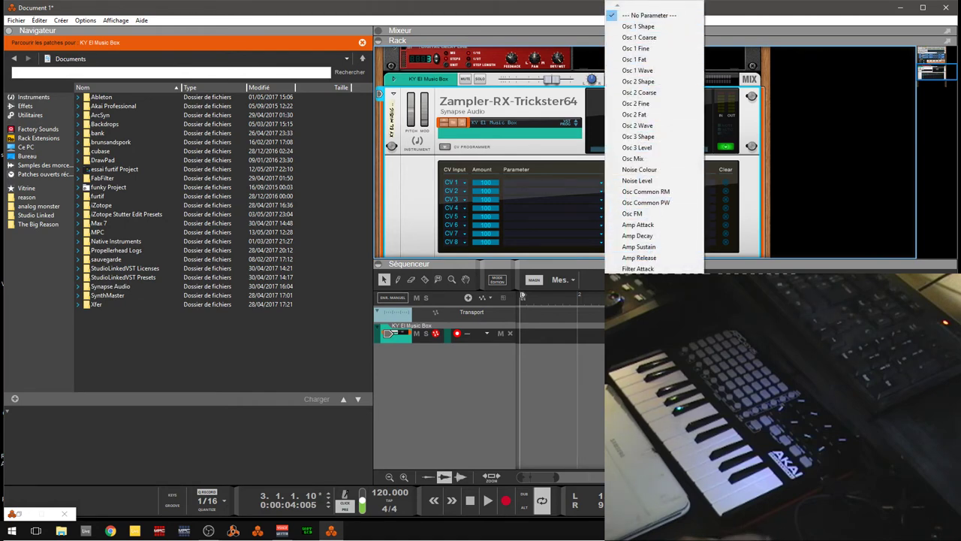
{"action": "left_click", "coordinate": [395, 184]}
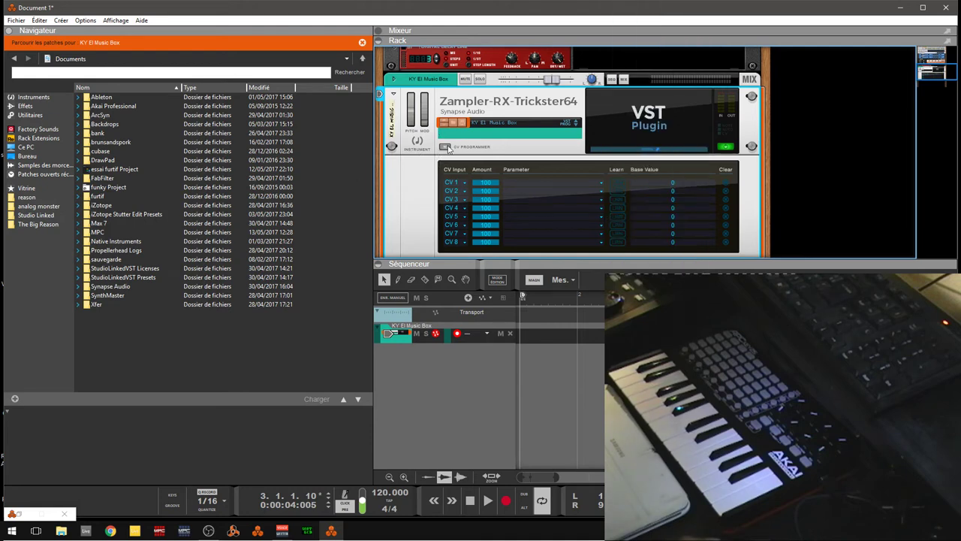
{"action": "left_click", "coordinate": [446, 148]}
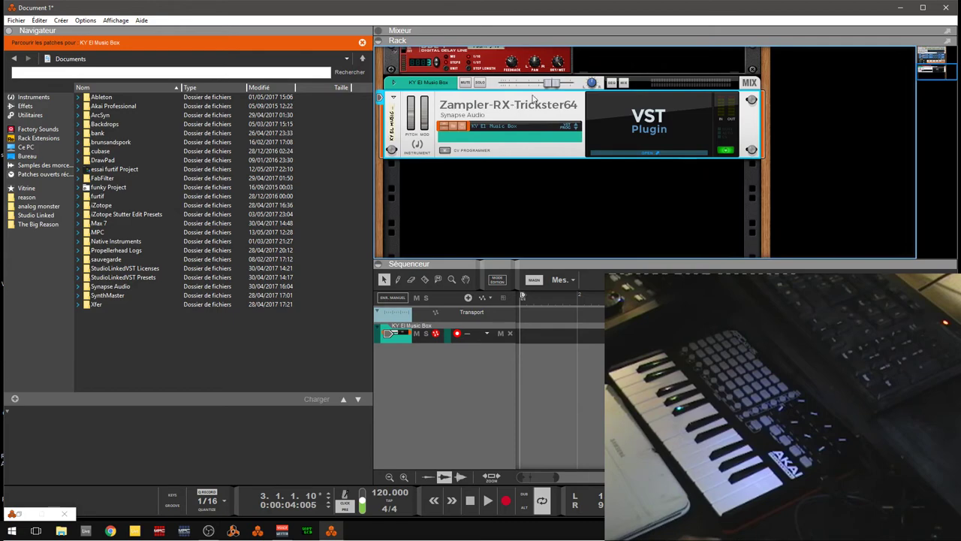
- Assign Zampler-RX-Trickster64's Filter Cutoff to a hardware control through a Remote override mapping, and close the plugin window
{"action": "left_click", "coordinate": [624, 153]}
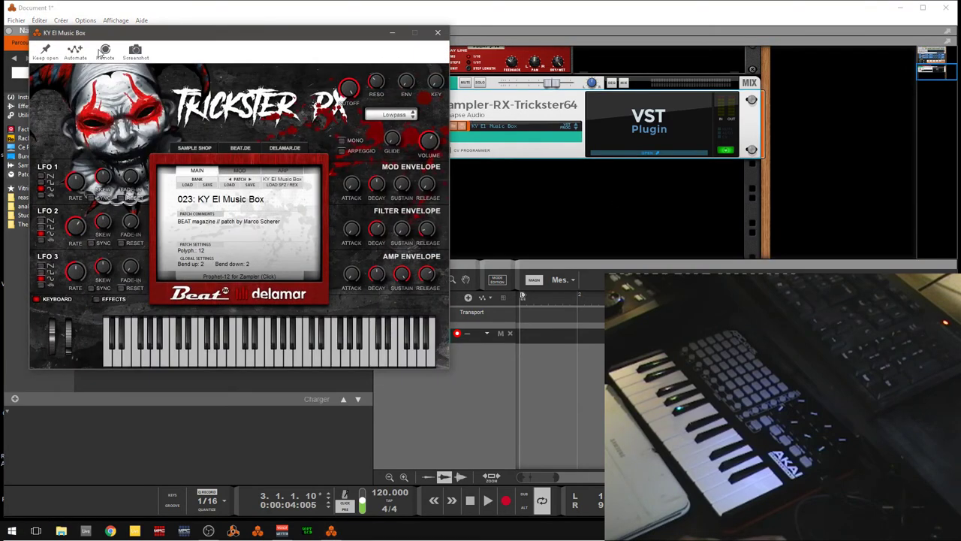
{"action": "left_click", "coordinate": [104, 51]}
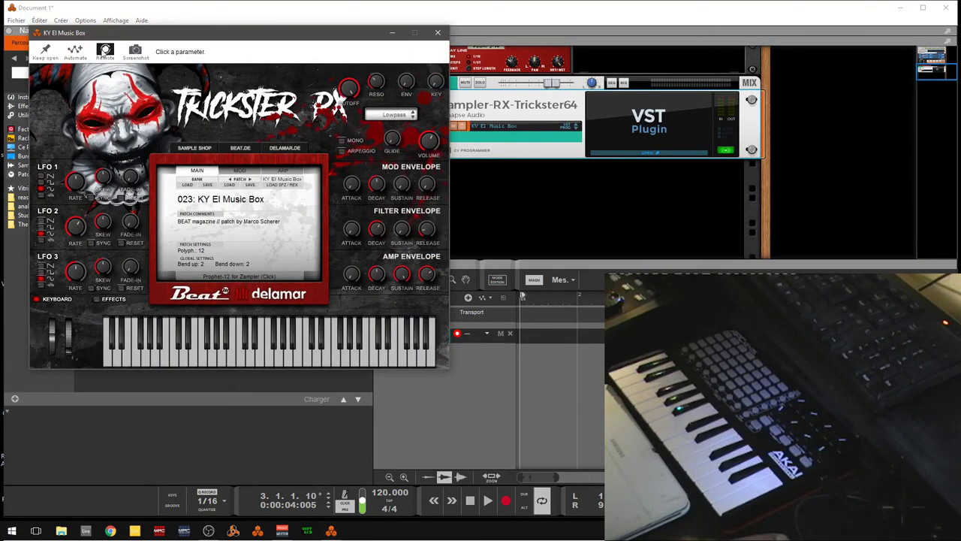
{"action": "left_click", "coordinate": [351, 89]}
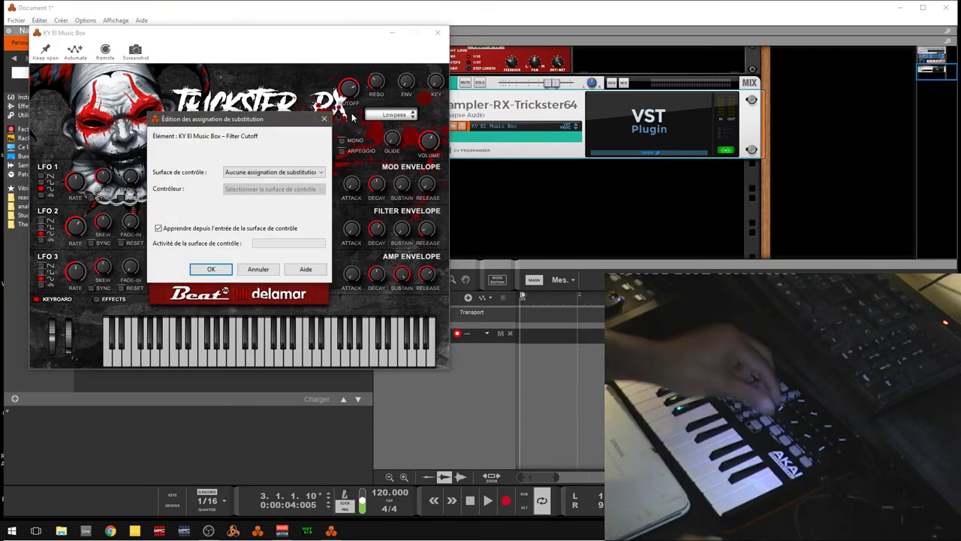
{"action": "left_click", "coordinate": [209, 269]}
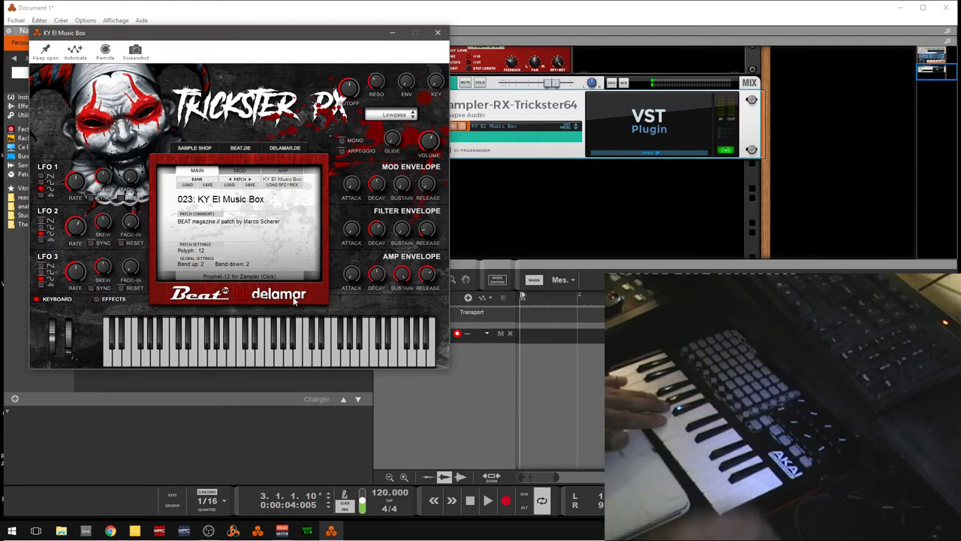
{"action": "left_click", "coordinate": [443, 36]}
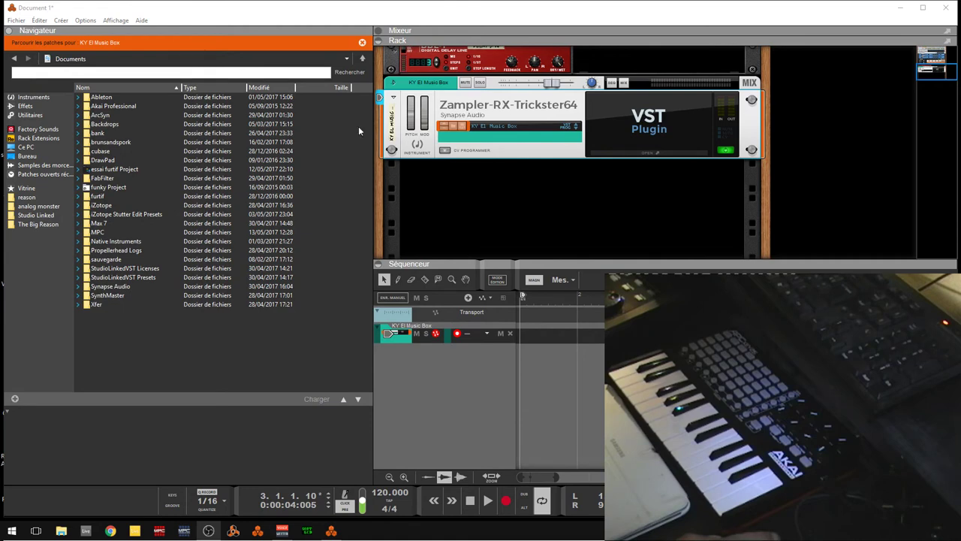
- Add the AIR Music Technology effect AIRDiffuserDelay_x64 as an insert effect on the KY El Music Box mix channel
{"action": "left_click", "coordinate": [27, 107]}
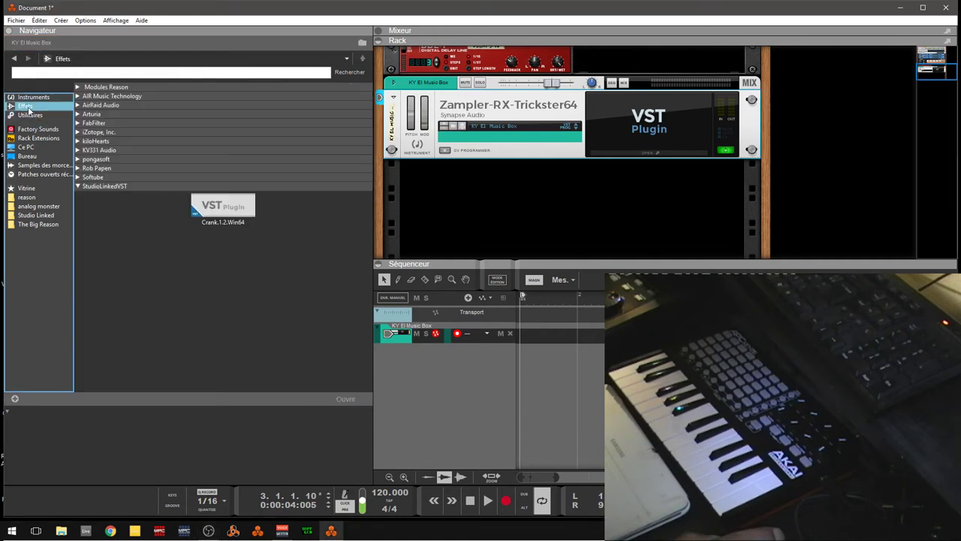
{"action": "left_click", "coordinate": [248, 212]}
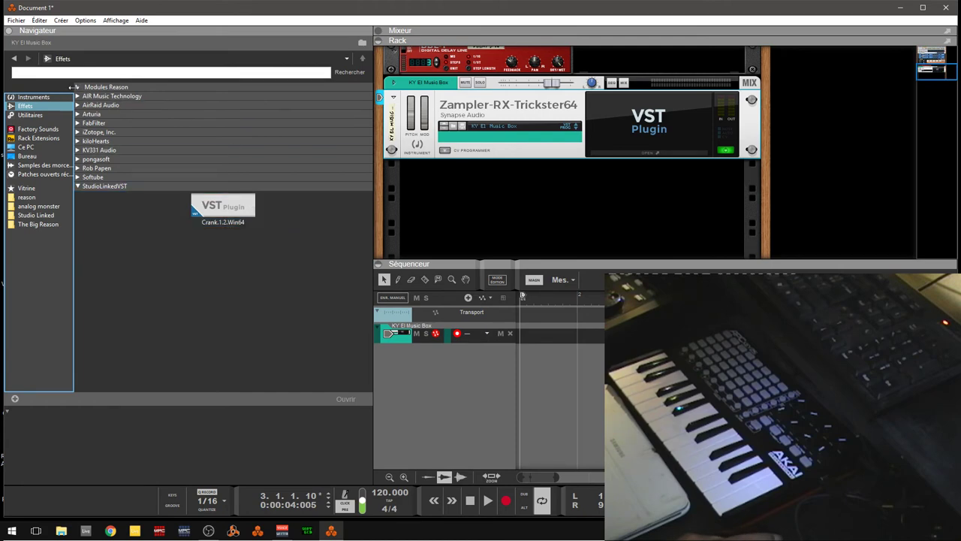
{"action": "left_click", "coordinate": [105, 97]}
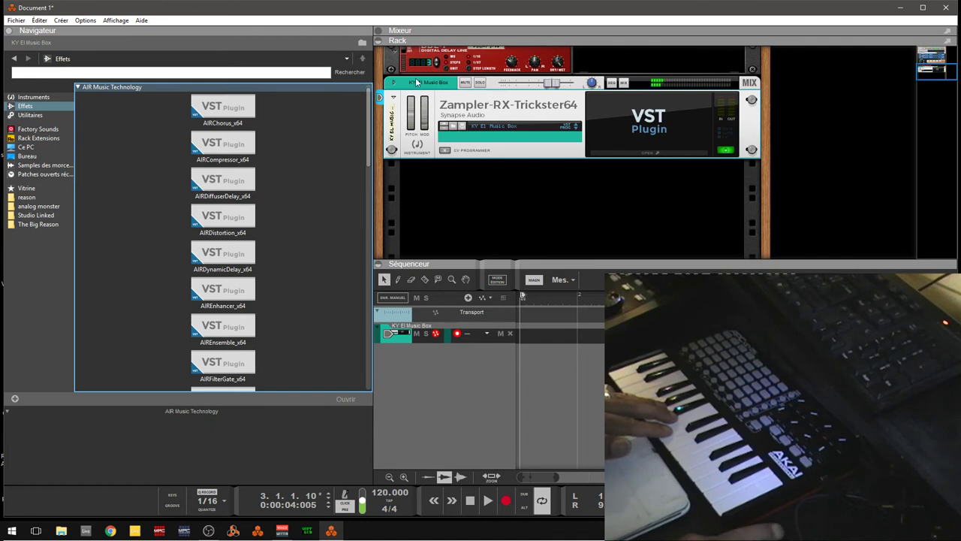
{"action": "left_click", "coordinate": [394, 83]}
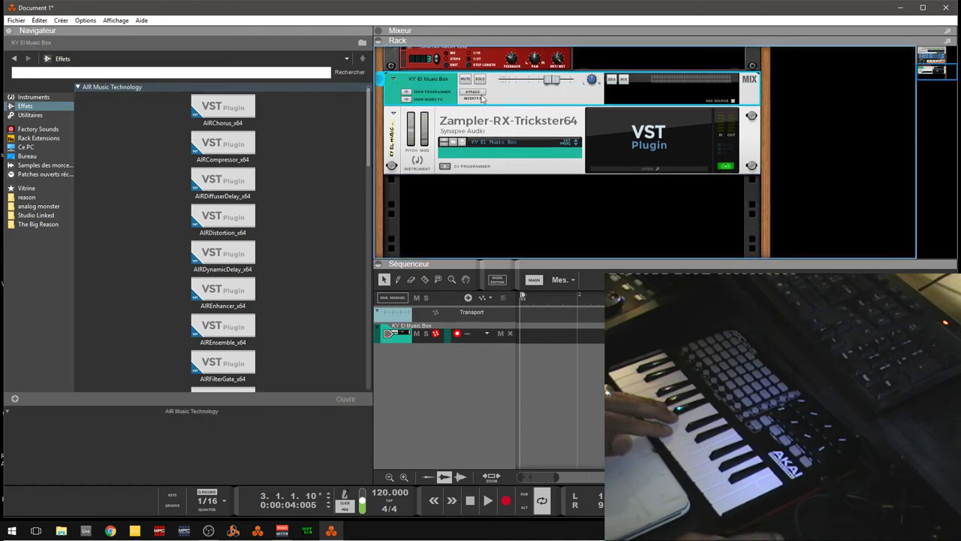
{"action": "left_click", "coordinate": [431, 101]}
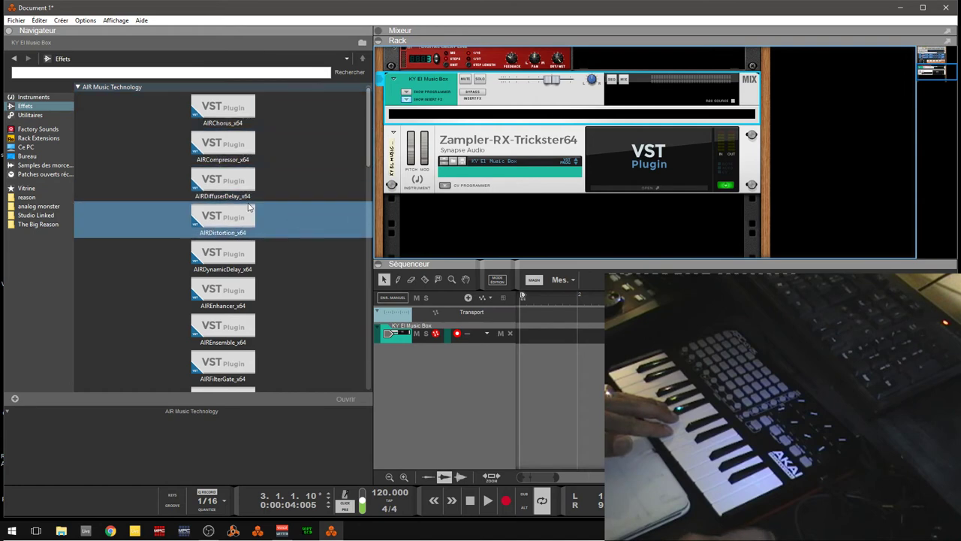
{"action": "left_click", "coordinate": [236, 179]}
{"action": "left_click_drag", "start_coordinate": [236, 179], "coordinate": [518, 112]}
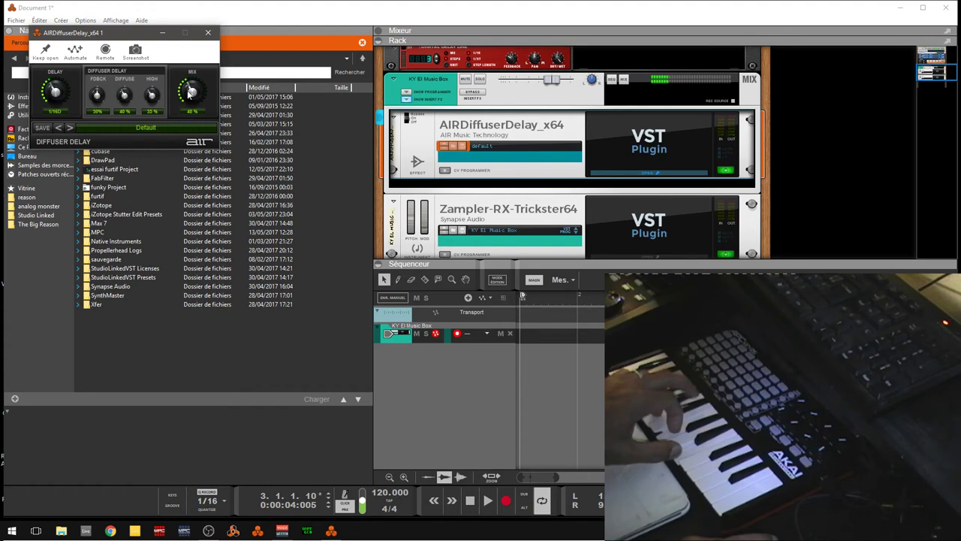
- Try a different Mix amount in the AIR Diffuser Delay and advance through its presets to 03 Melodic Companion
{"action": "left_click_drag", "start_coordinate": [190, 91], "coordinate": [190, 96]}
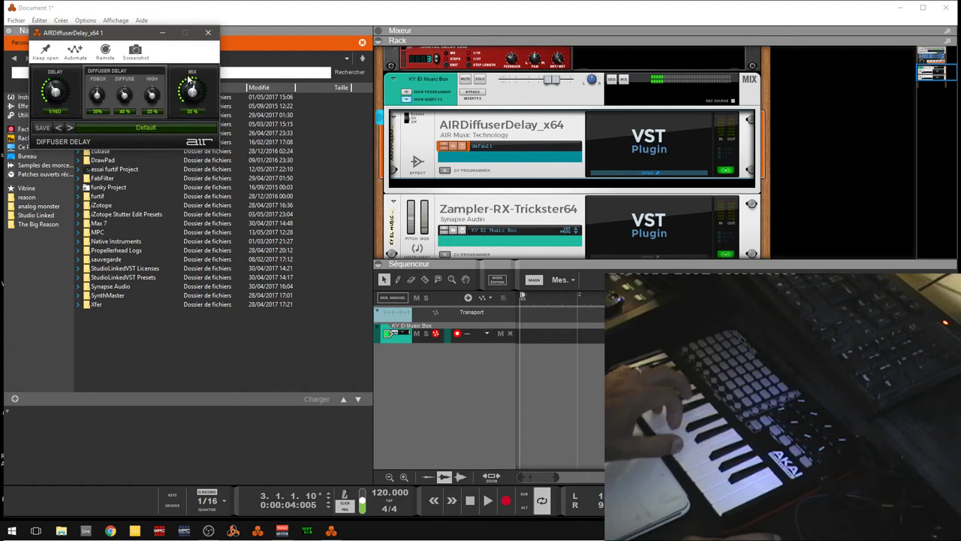
{"action": "left_click", "coordinate": [70, 127]}
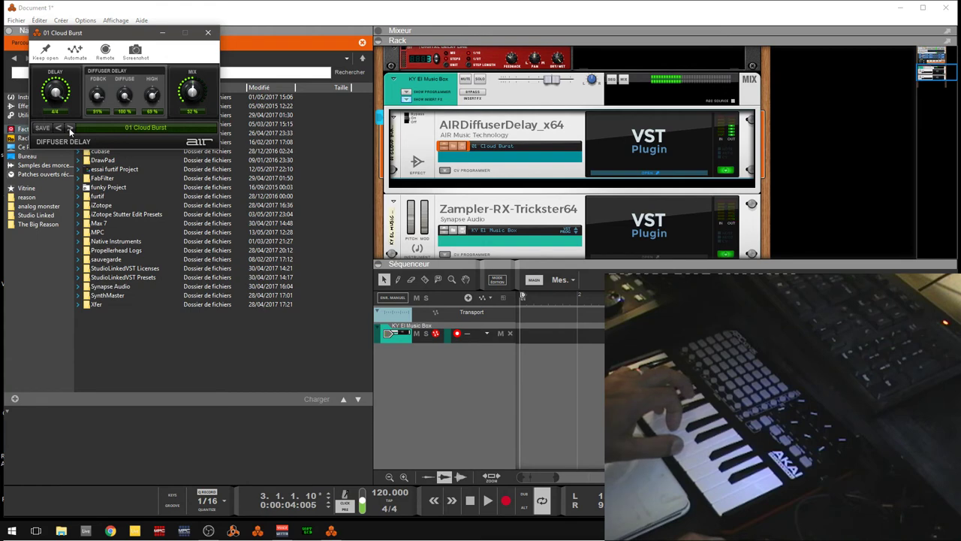
{"action": "left_click", "coordinate": [69, 128]}
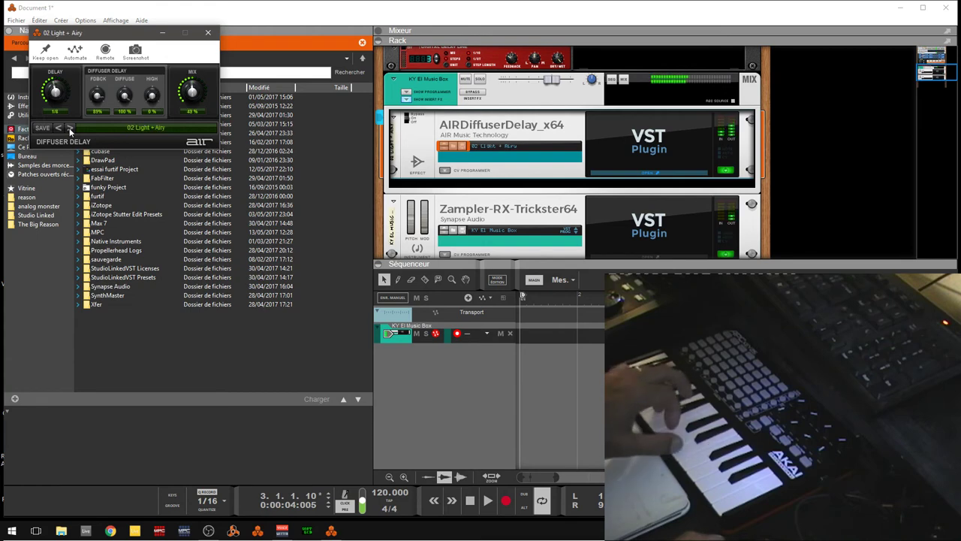
{"action": "left_click", "coordinate": [70, 127]}
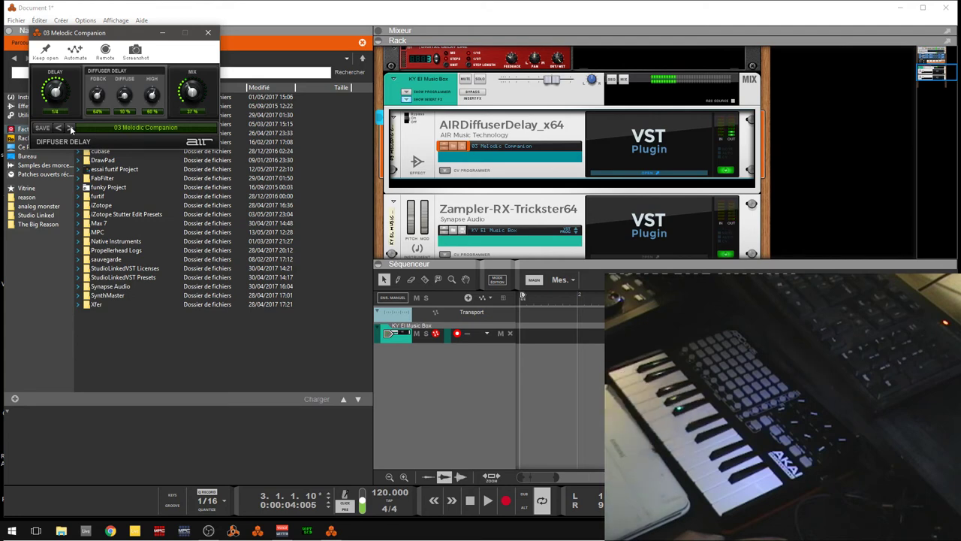
- Browse the available VST instruments down to Synapse Audio and move the Diffuser Delay window lower
{"action": "left_click", "coordinate": [141, 215]}
{"action": "left_click", "coordinate": [23, 97]}
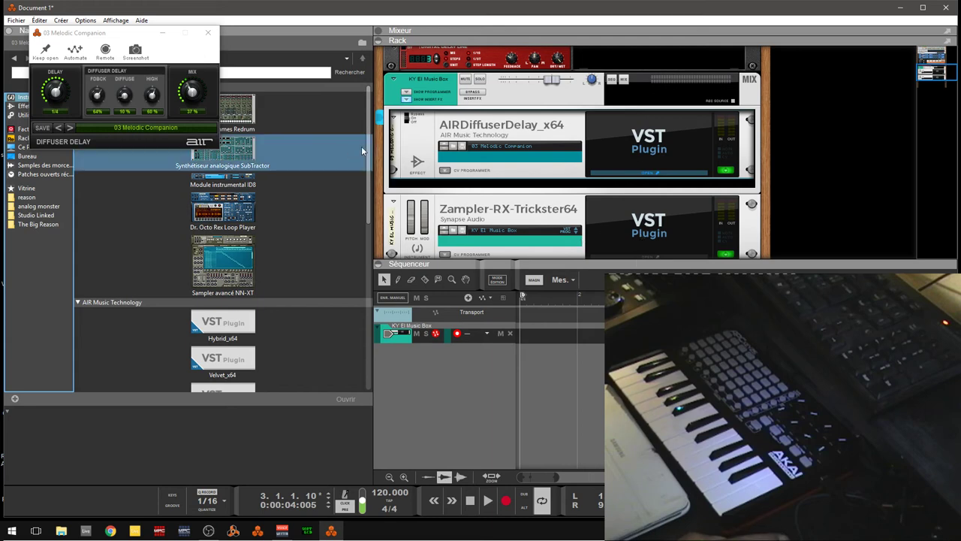
{"action": "scroll", "coordinate": [362, 146], "scroll_direction": "down", "scroll_amount": 3}
{"action": "scroll", "coordinate": [380, 194], "scroll_direction": "down", "scroll_amount": 4}
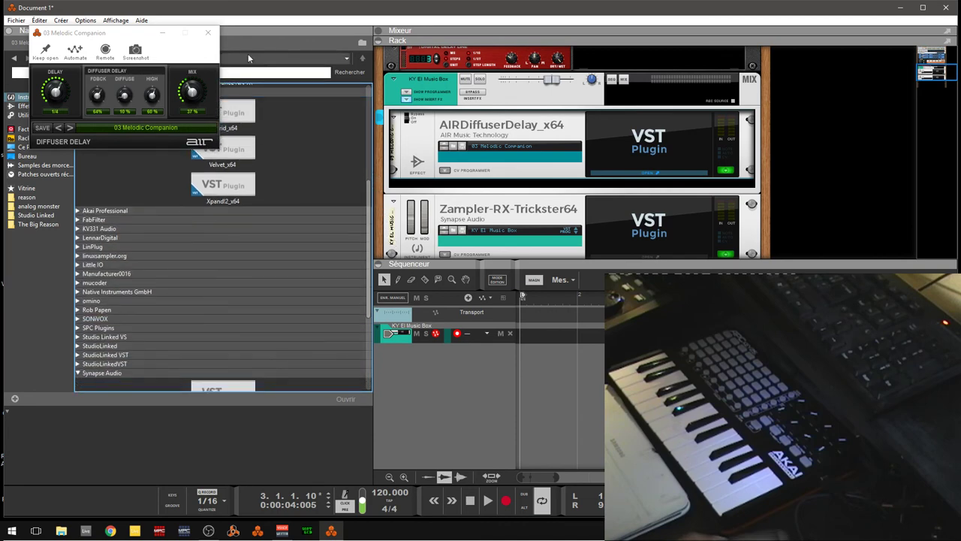
{"action": "left_click_drag", "start_coordinate": [134, 38], "coordinate": [278, 201]}
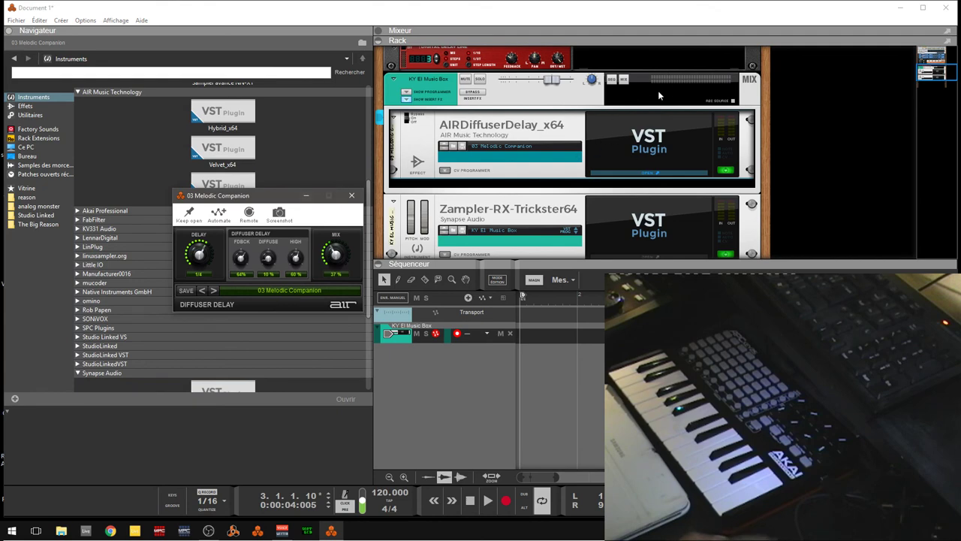
- Hide the insert effects of the KY El Music Box mix channel and look over the rack's modules
{"action": "mouse_move", "coordinate": [943, 73]}
{"action": "left_mouse_down"}
{"action": "mouse_move", "coordinate": [946, 82]}
{"action": "mouse_move", "coordinate": [947, 60]}
{"action": "mouse_move", "coordinate": [951, 74]}
{"action": "left_mouse_up"}
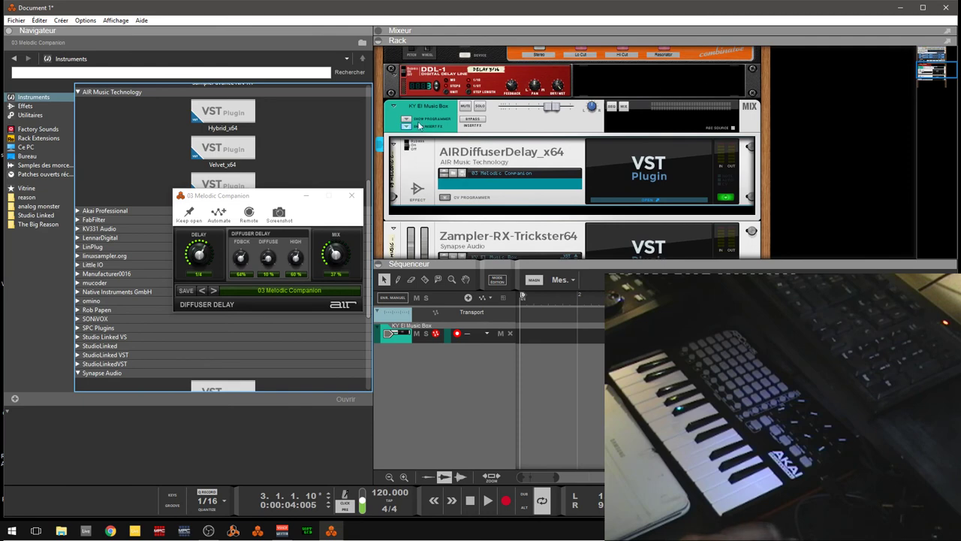
{"action": "left_click", "coordinate": [407, 128]}
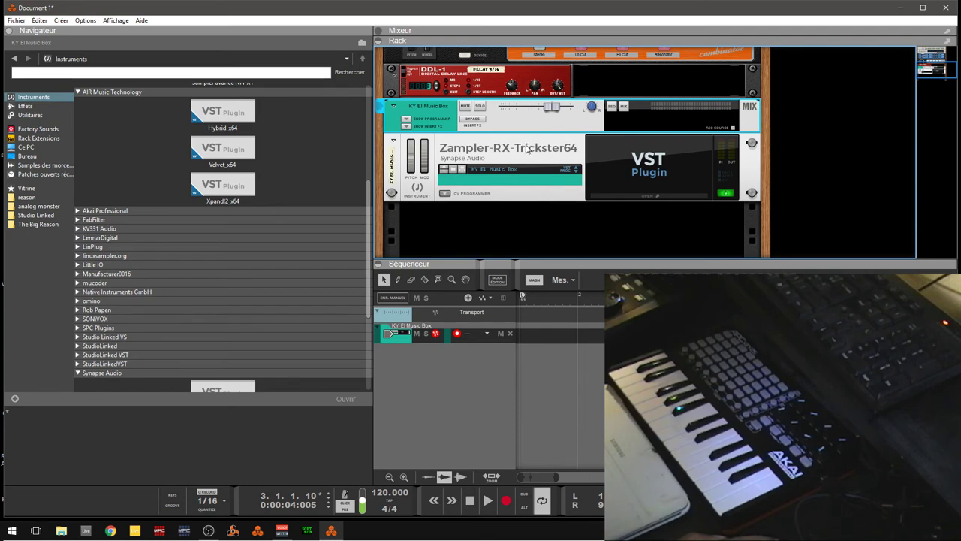
{"action": "left_click", "coordinate": [308, 136]}
{"action": "scroll", "coordinate": [908, 78], "scroll_direction": "up", "scroll_amount": 3}
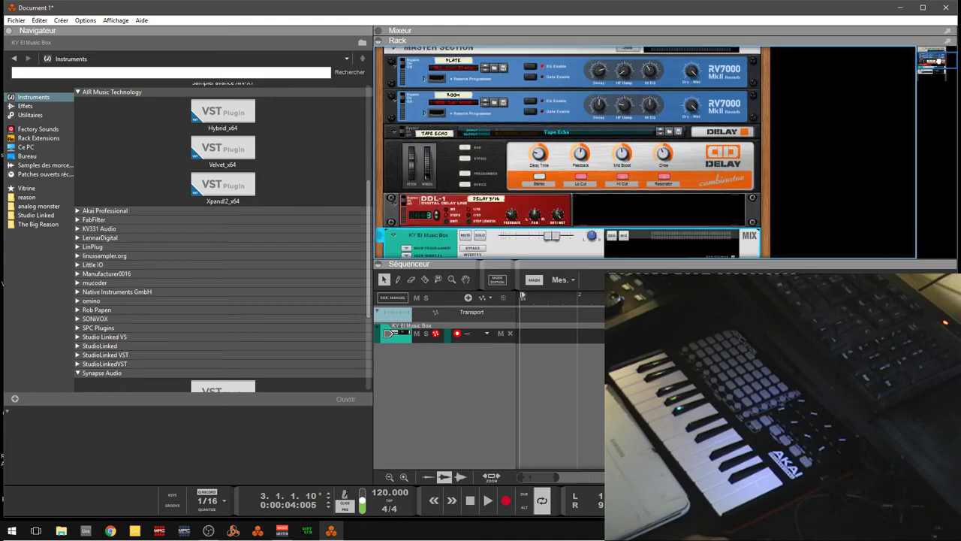
{"action": "scroll", "coordinate": [943, 72], "scroll_direction": "up", "scroll_amount": 1}
{"action": "scroll", "coordinate": [942, 72], "scroll_direction": "down", "scroll_amount": 5}
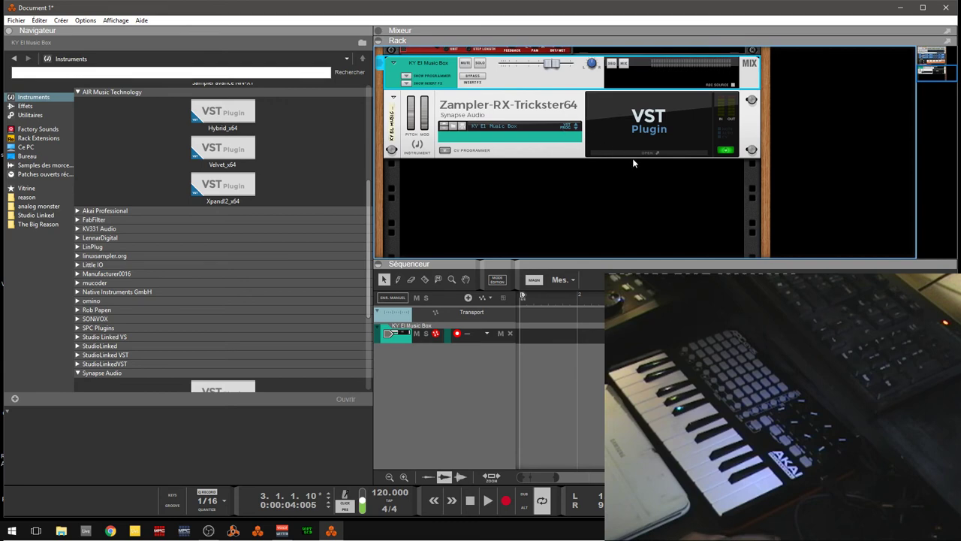
- Switch Zampler-RX-Trickster64 to the patch KY Some Keys and open its plugin window
{"action": "left_click", "coordinate": [552, 128]}
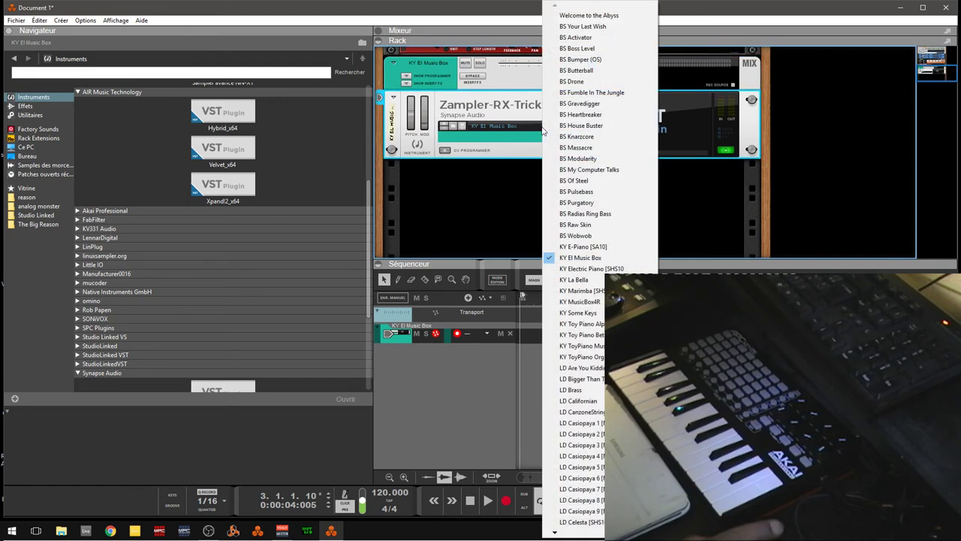
{"action": "left_click", "coordinate": [580, 313]}
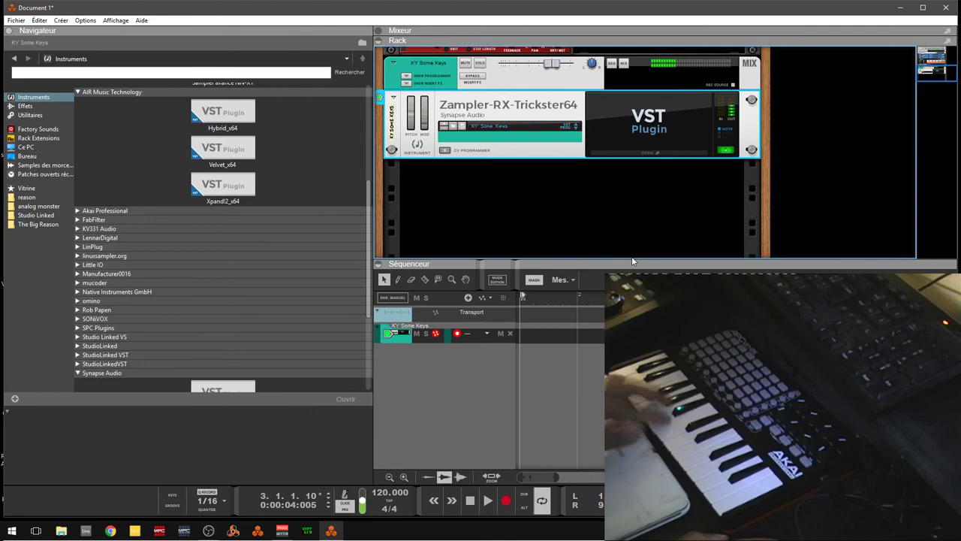
{"action": "left_click", "coordinate": [666, 152]}
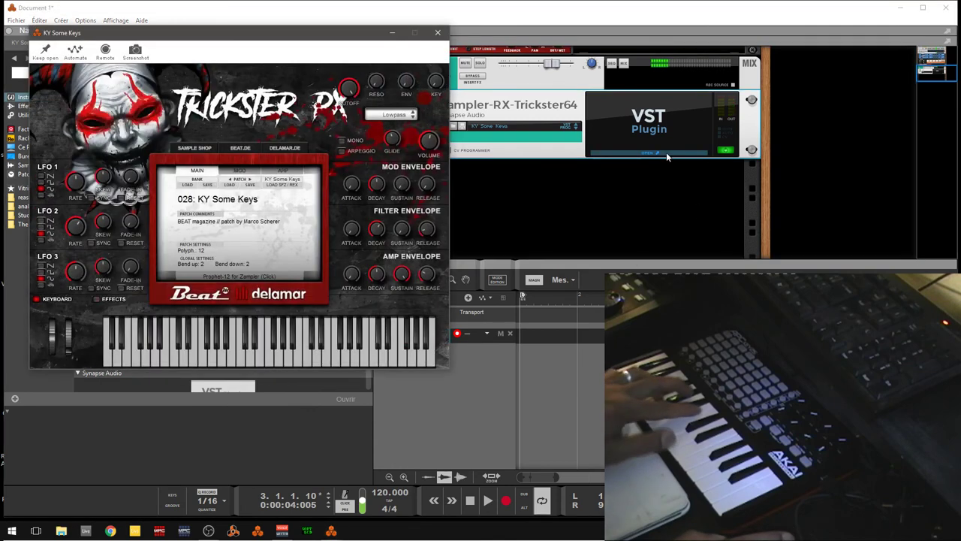
- Try to close the KY Some Keys plugin window and dismiss the plugin crash notice
{"action": "left_click", "coordinate": [561, 82]}
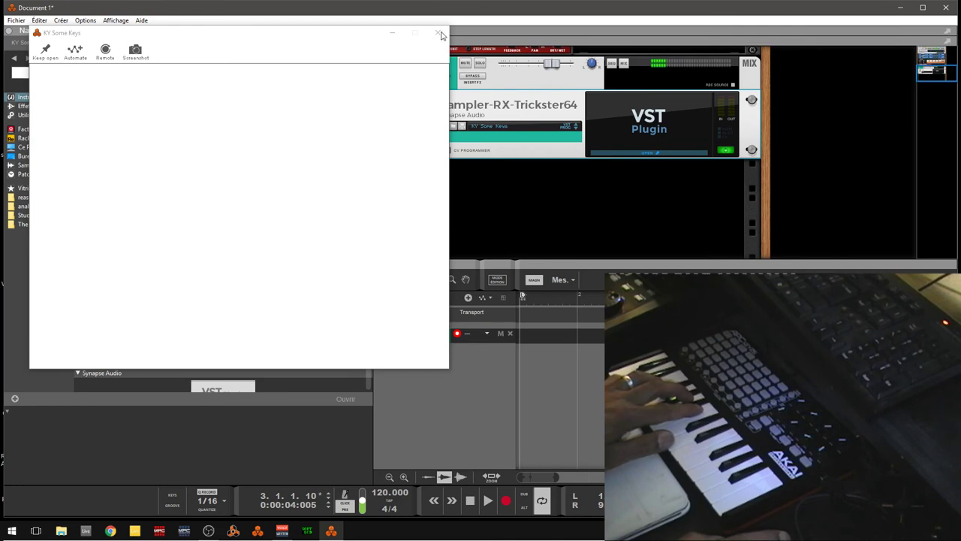
{"action": "left_click", "coordinate": [619, 151]}
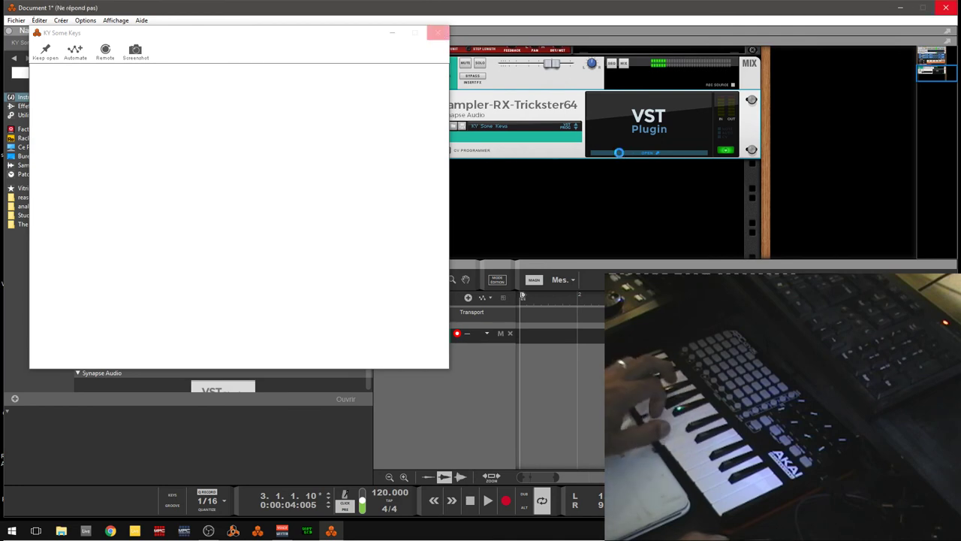
{"action": "left_click", "coordinate": [389, 35]}
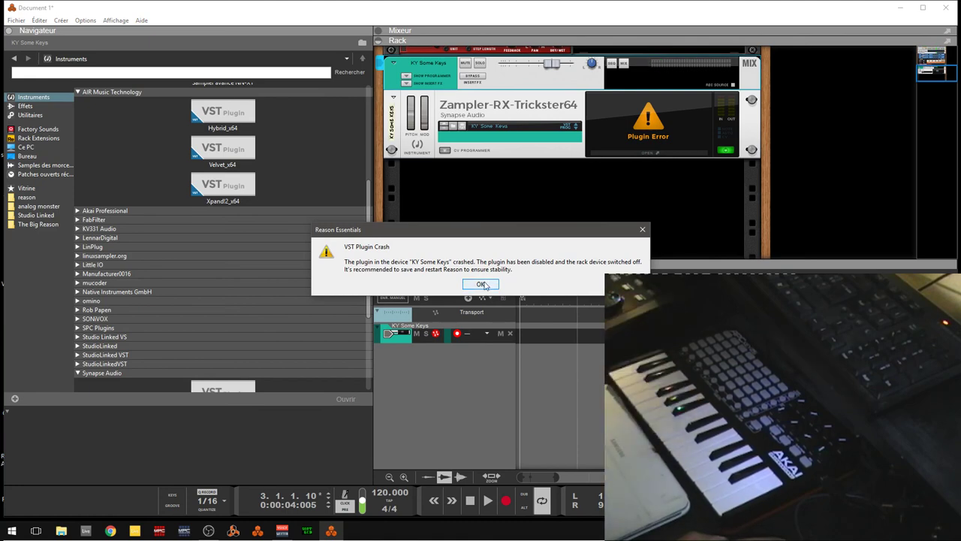
{"action": "left_click", "coordinate": [482, 284]}
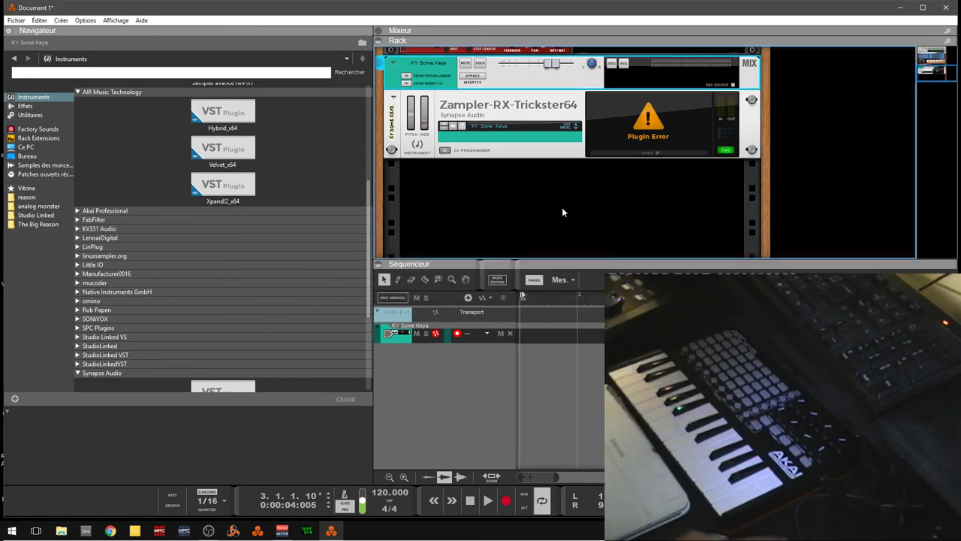
- Delete the KY Some Keys mix channel and its Zampler-RX-Trickster64 module together with their track
{"action": "left_click", "coordinate": [648, 155]}
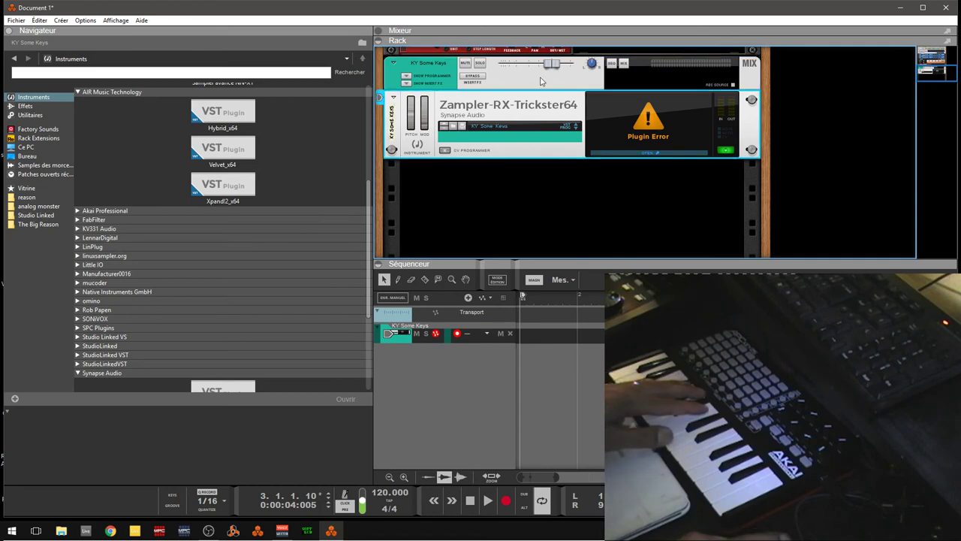
{"action": "right_click", "coordinate": [541, 81]}
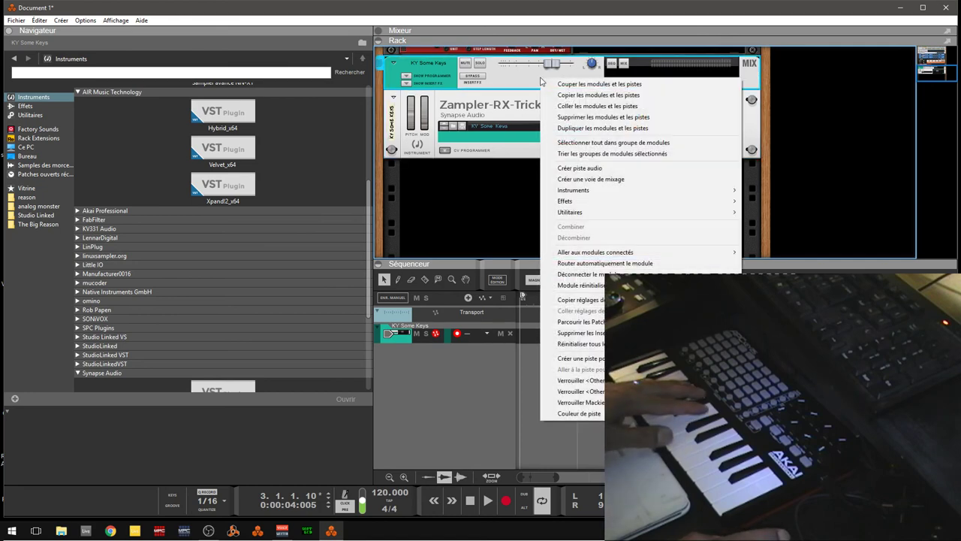
{"action": "left_click", "coordinate": [574, 120]}
{"action": "left_click", "coordinate": [424, 289]}
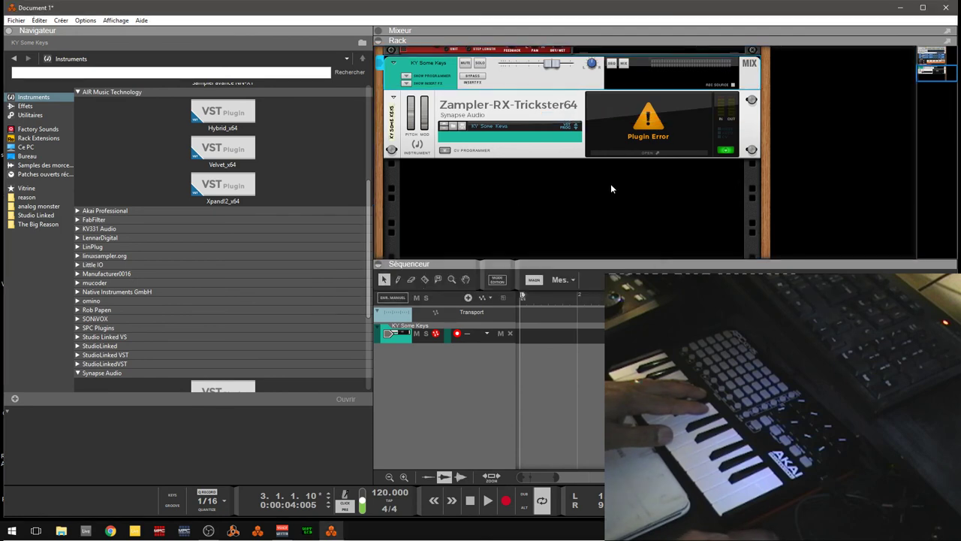
- Collapse the Modules Reason group in the instruments browser
{"action": "left_click", "coordinate": [347, 172]}
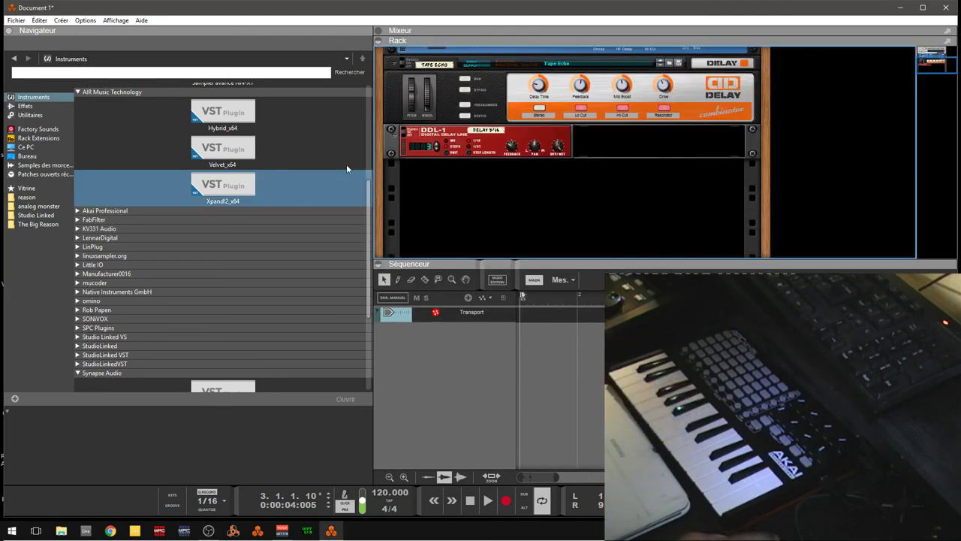
{"action": "left_click_drag", "start_coordinate": [369, 203], "coordinate": [372, 68]}
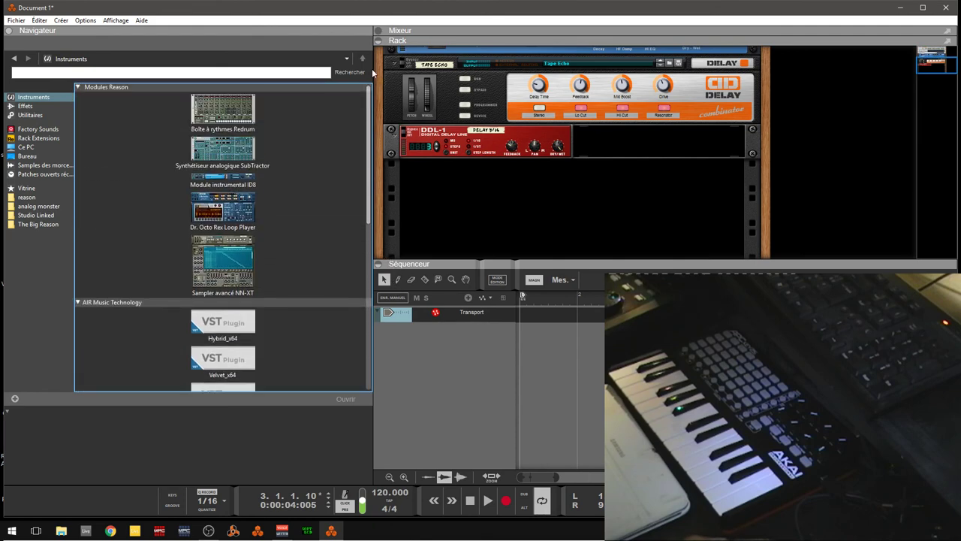
{"action": "left_click", "coordinate": [78, 88]}
{"action": "left_click", "coordinate": [112, 128]}
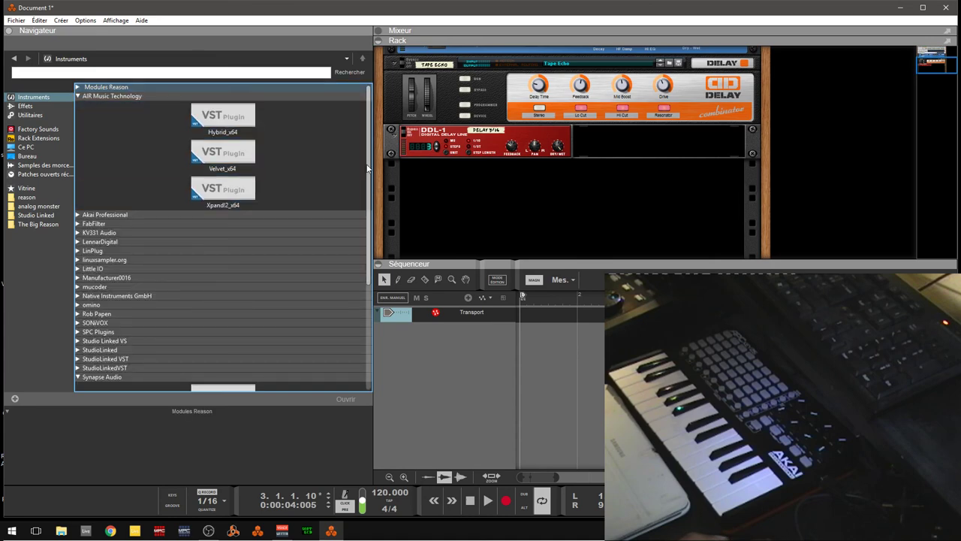
- Collapse the AIR Music Technology group in the instruments browser and look through the remaining plugin manufacturers down to Xfer Records
{"action": "left_click", "coordinate": [79, 96]}
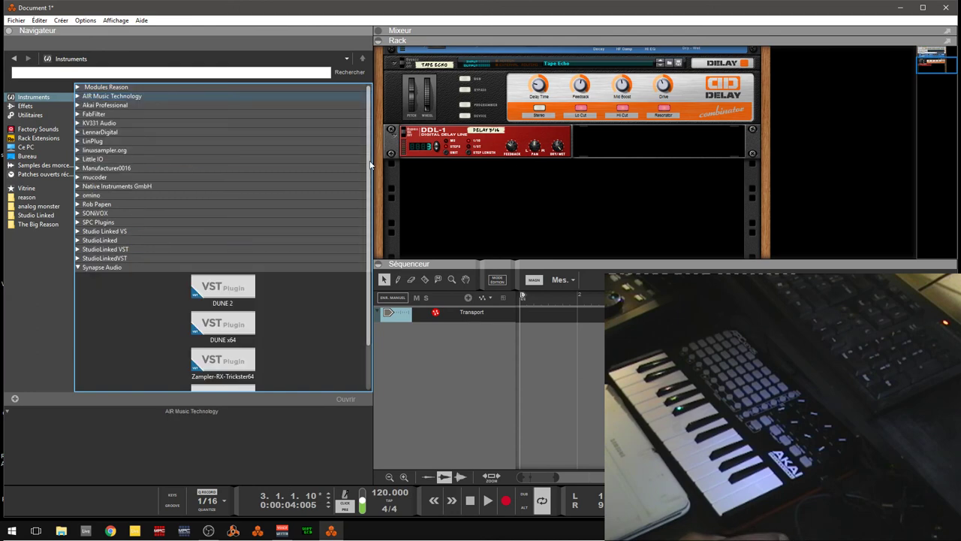
{"action": "left_click_drag", "start_coordinate": [368, 164], "coordinate": [378, 237]}
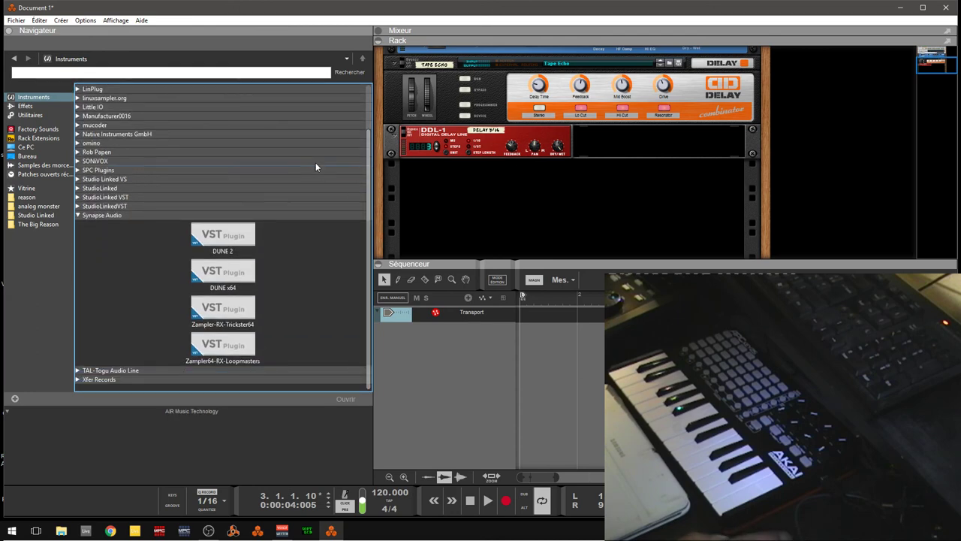
- Compare the instruments and effects lists in the browser, finishing on the effects list
{"action": "left_click", "coordinate": [33, 106]}
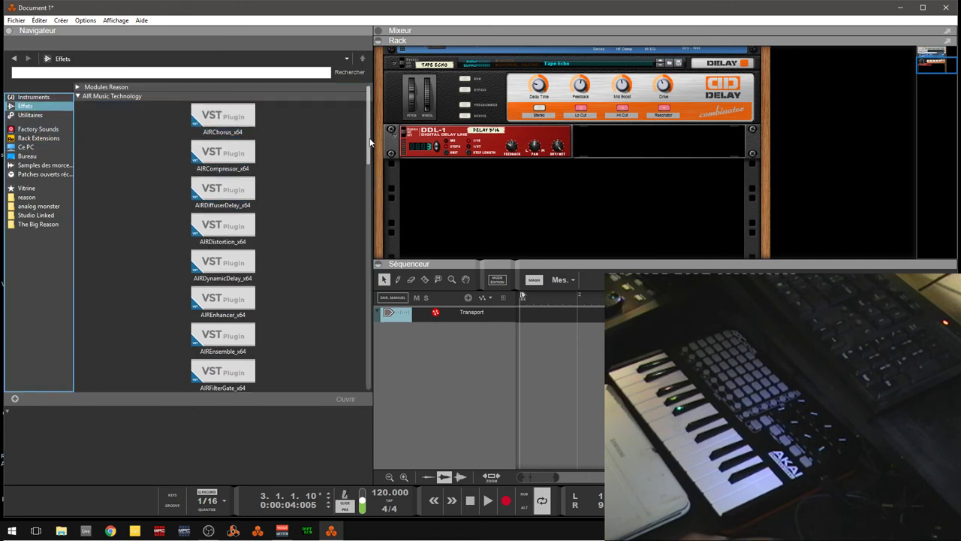
{"action": "mouse_move", "coordinate": [370, 140]}
{"action": "left_mouse_down"}
{"action": "mouse_move", "coordinate": [382, 183]}
{"action": "mouse_move", "coordinate": [377, 123]}
{"action": "left_mouse_up"}
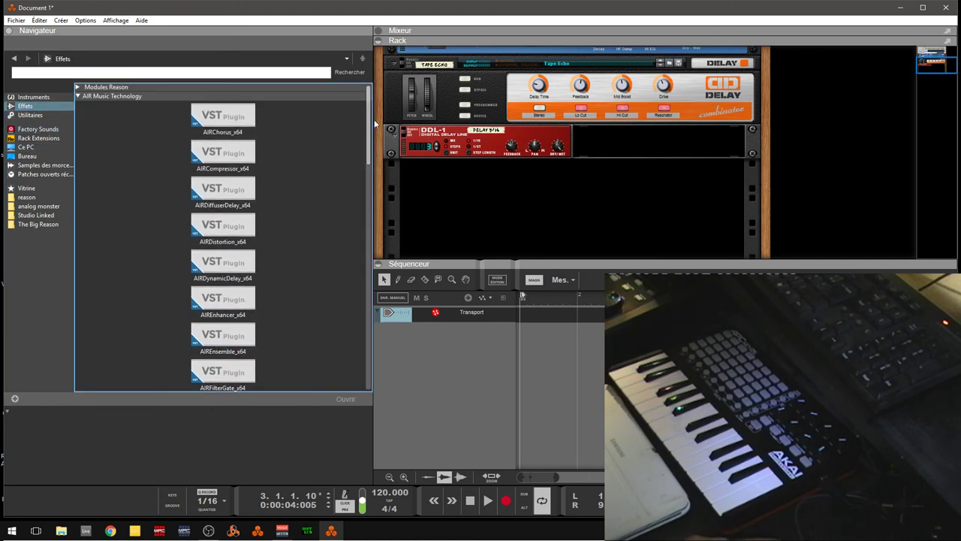
{"action": "left_click", "coordinate": [30, 98]}
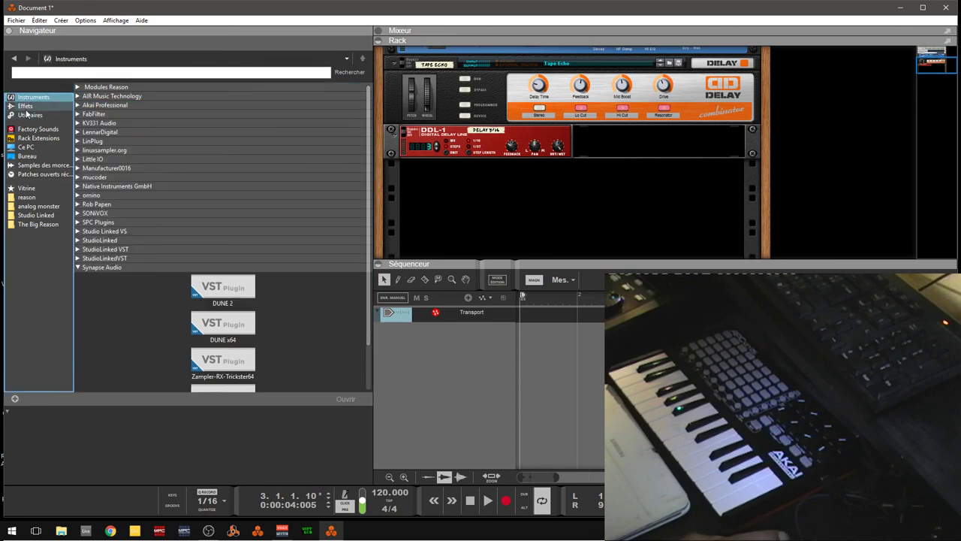
{"action": "left_click", "coordinate": [25, 107]}
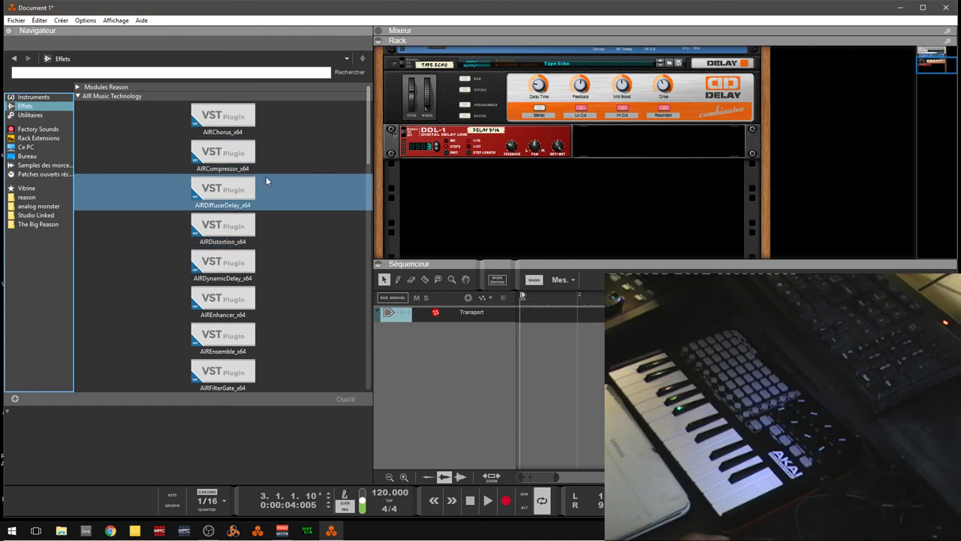
{"action": "left_click_drag", "start_coordinate": [368, 143], "coordinate": [398, 90]}
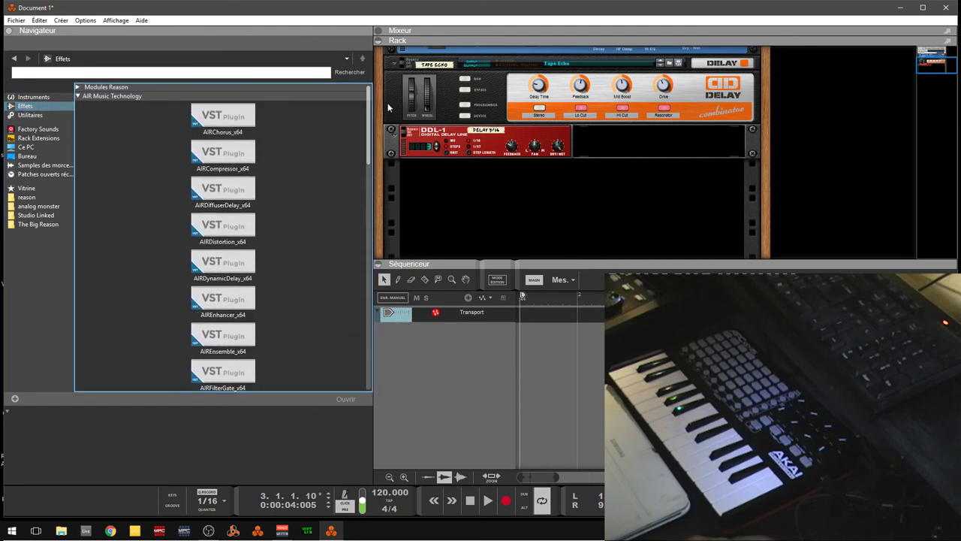
- Collapse the AIR Music Technology group in the effects browser and expand the kiloHearts group
{"action": "left_click", "coordinate": [80, 97]}
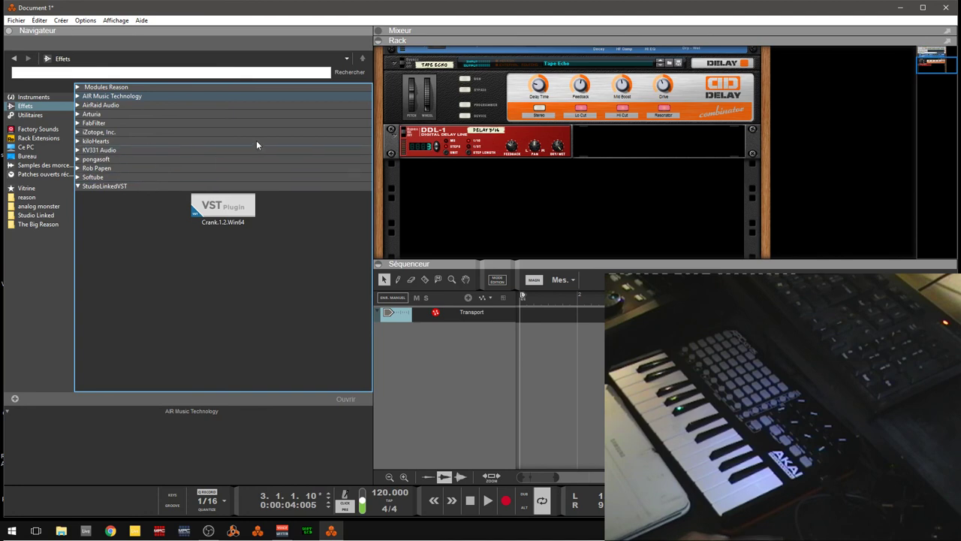
{"action": "left_click", "coordinate": [78, 140]}
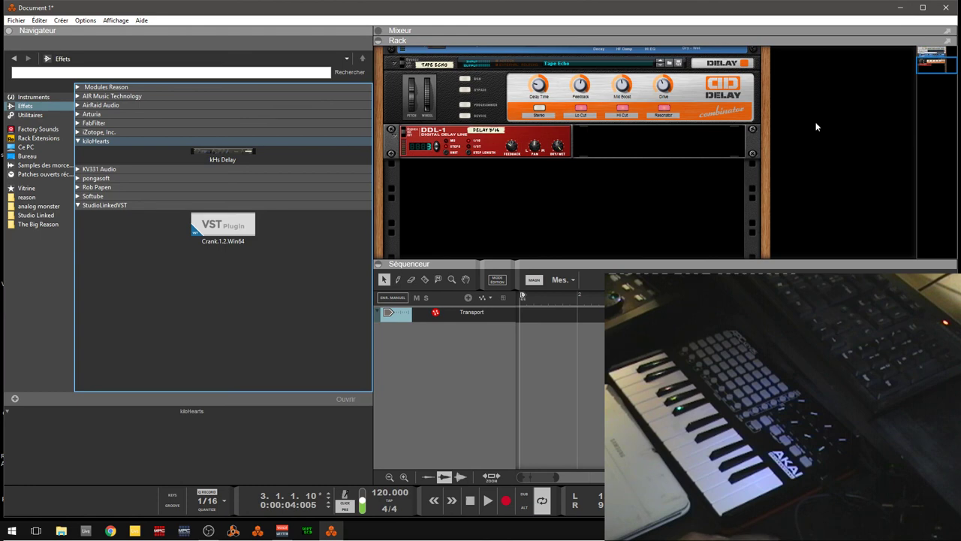
{"action": "mouse_move", "coordinate": [931, 65]}
{"action": "left_mouse_down"}
{"action": "mouse_move", "coordinate": [932, 49]}
{"action": "mouse_move", "coordinate": [936, 76]}
{"action": "left_mouse_up"}
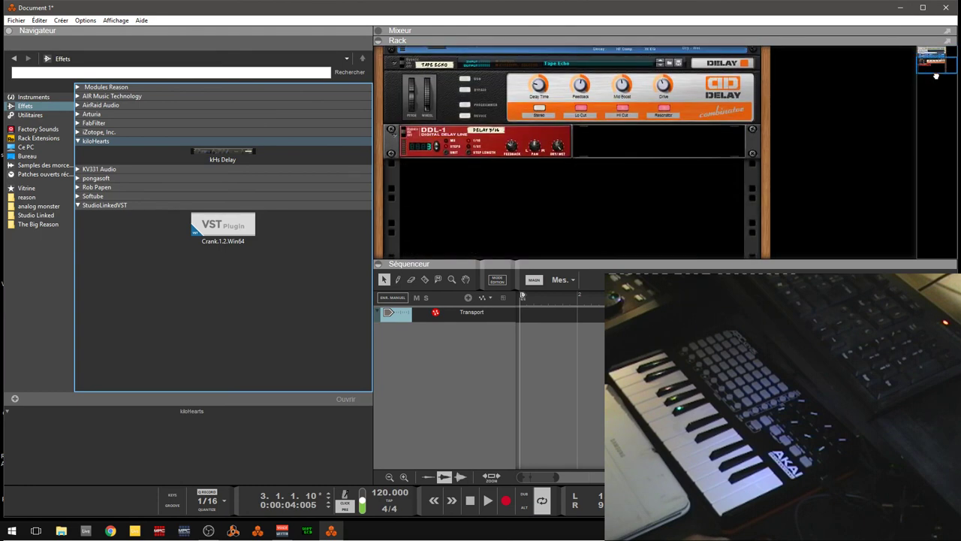